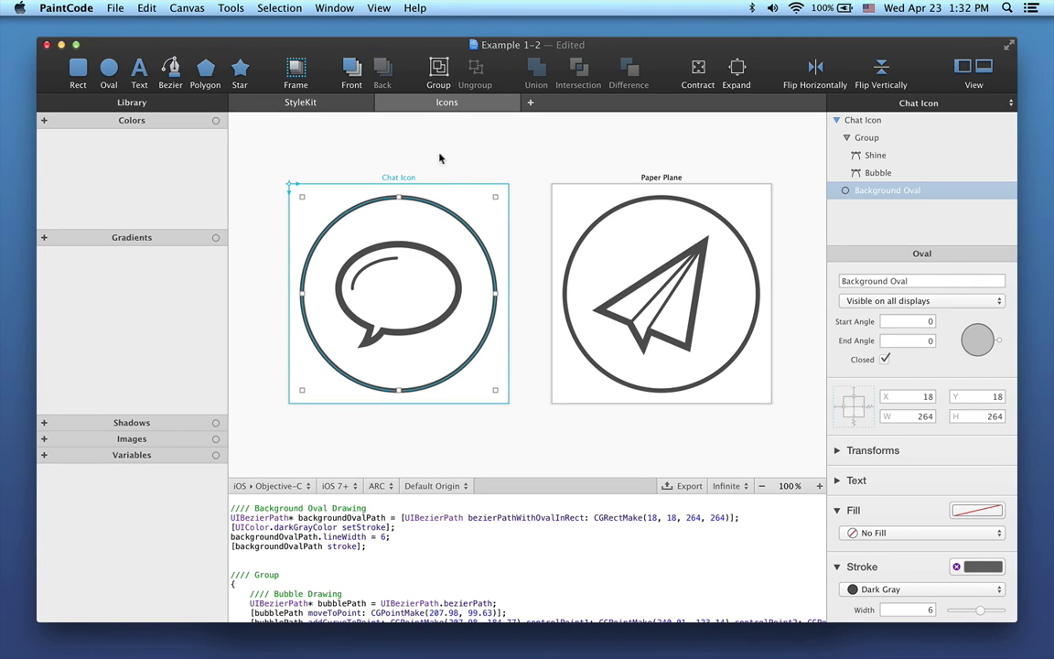
Step: With both icon canvases selected, add a green library colour named 'Icon Color'
left_click(759, 227)
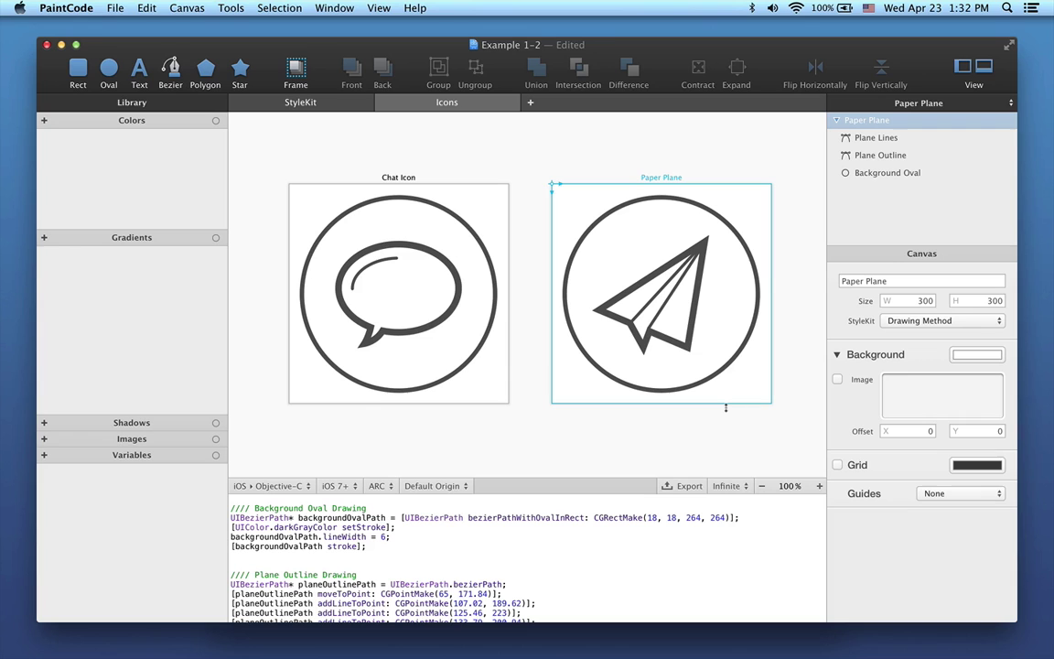
left_click(420, 211)
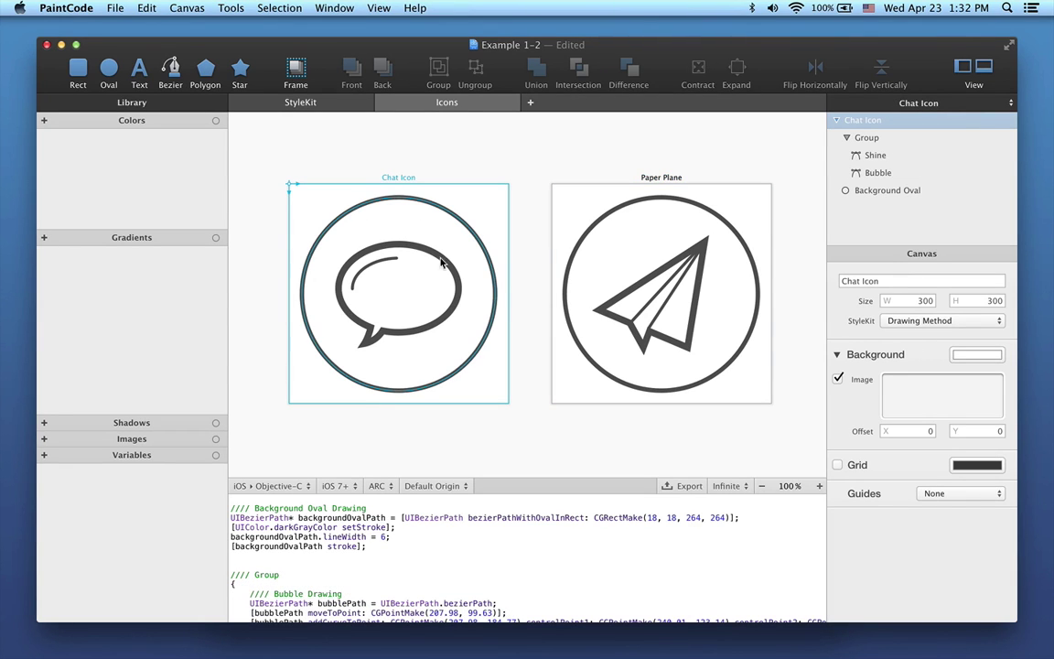
left_click(43, 121)
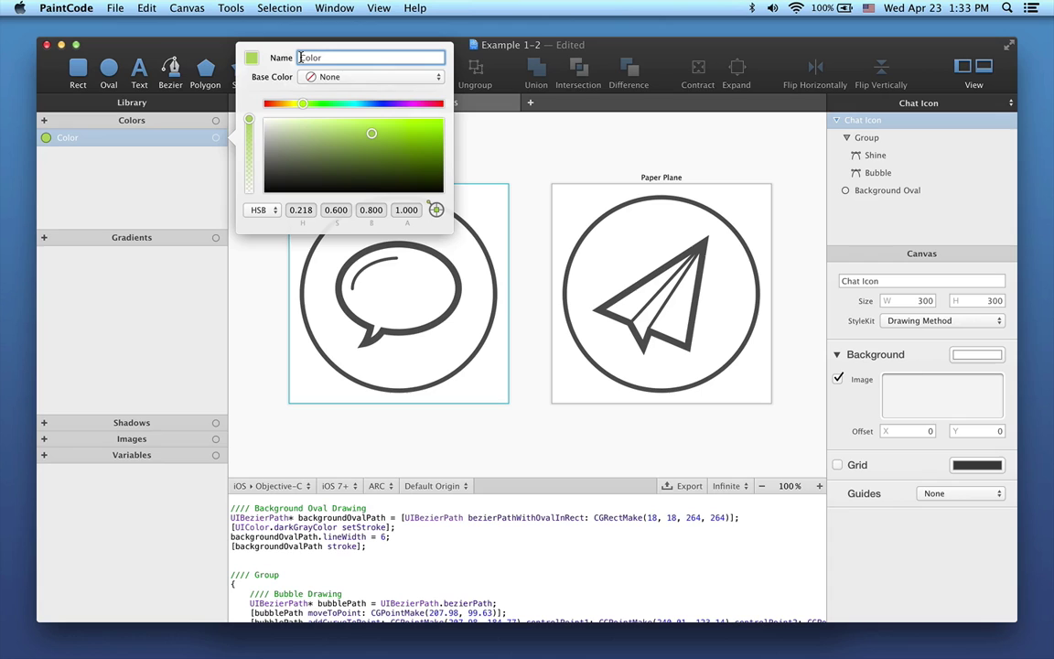
type("Icon")
left_click(189, 173)
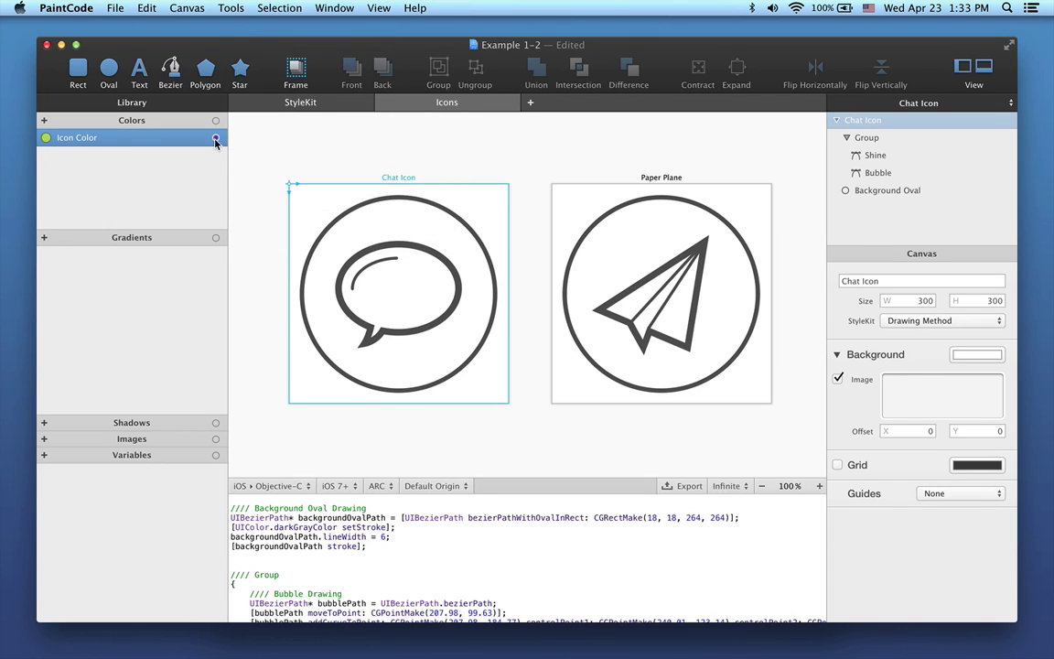
Step: Stroke the chat Bubble and its Shine path with Icon Color
left_click_drag(216, 142, 357, 264)
left_click(368, 280)
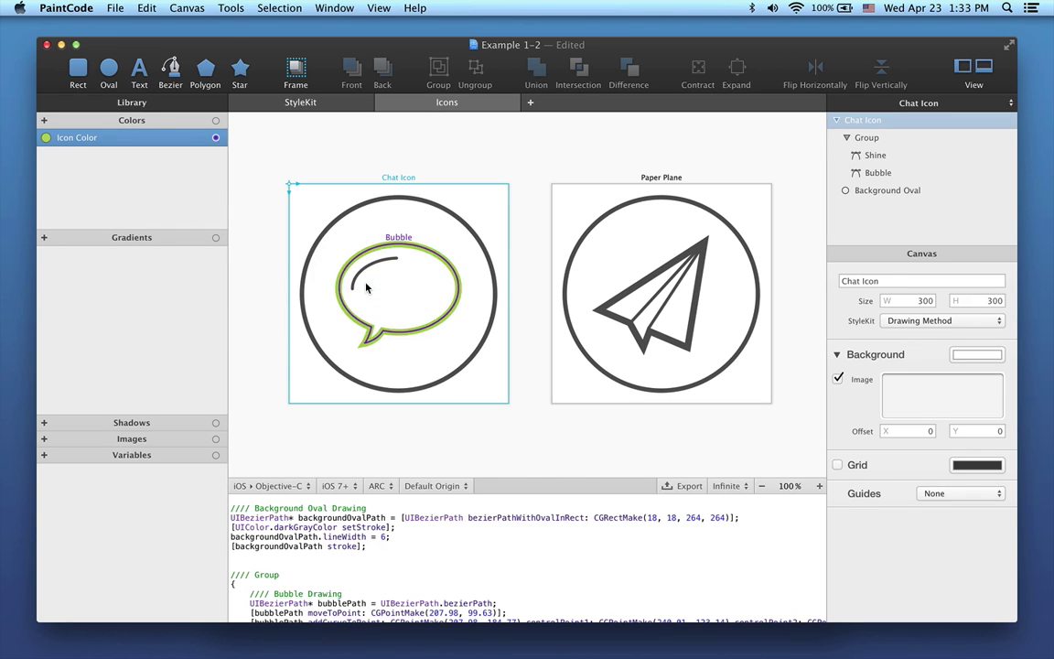
left_click(366, 288)
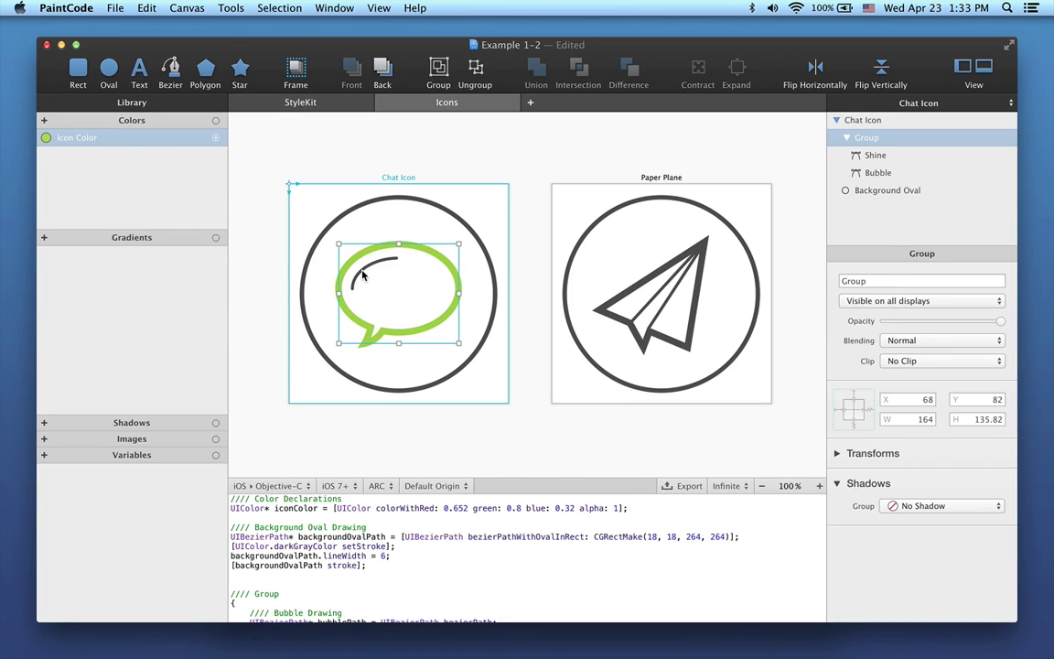
left_click(875, 157)
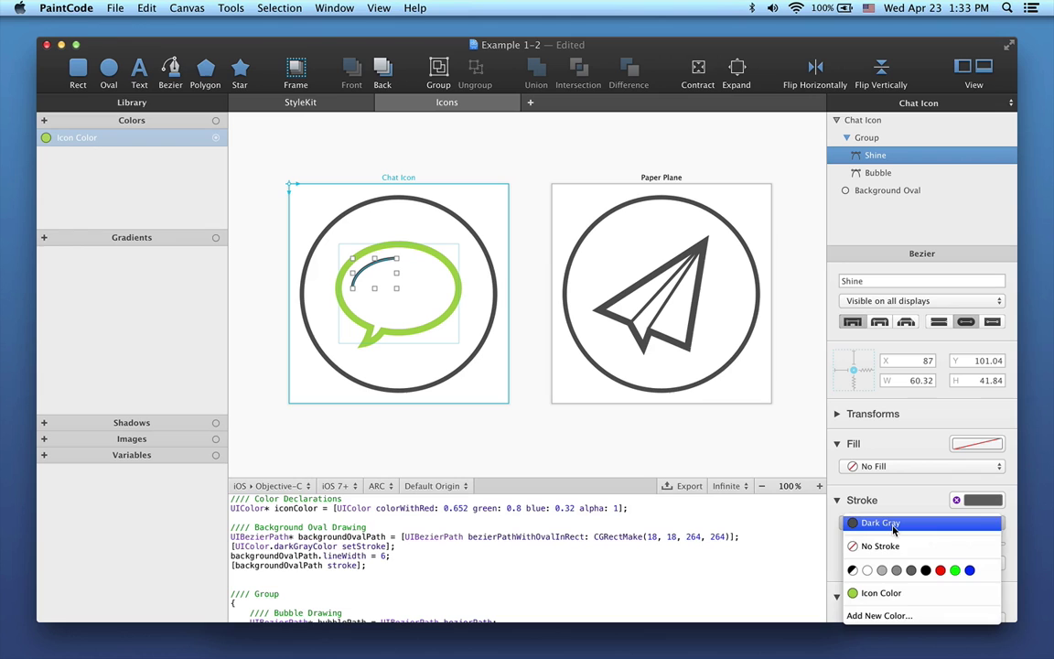
left_click(893, 523)
left_click(877, 593)
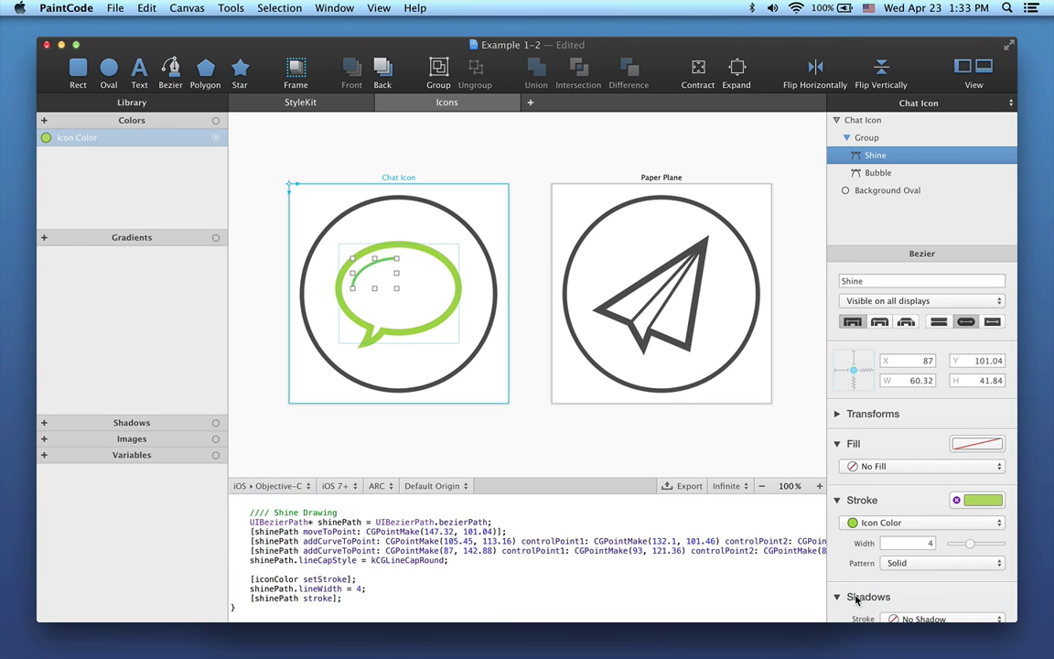
Step: Stroke the paper plane's outline and Plane Lines paths with Icon Color
left_click(648, 340)
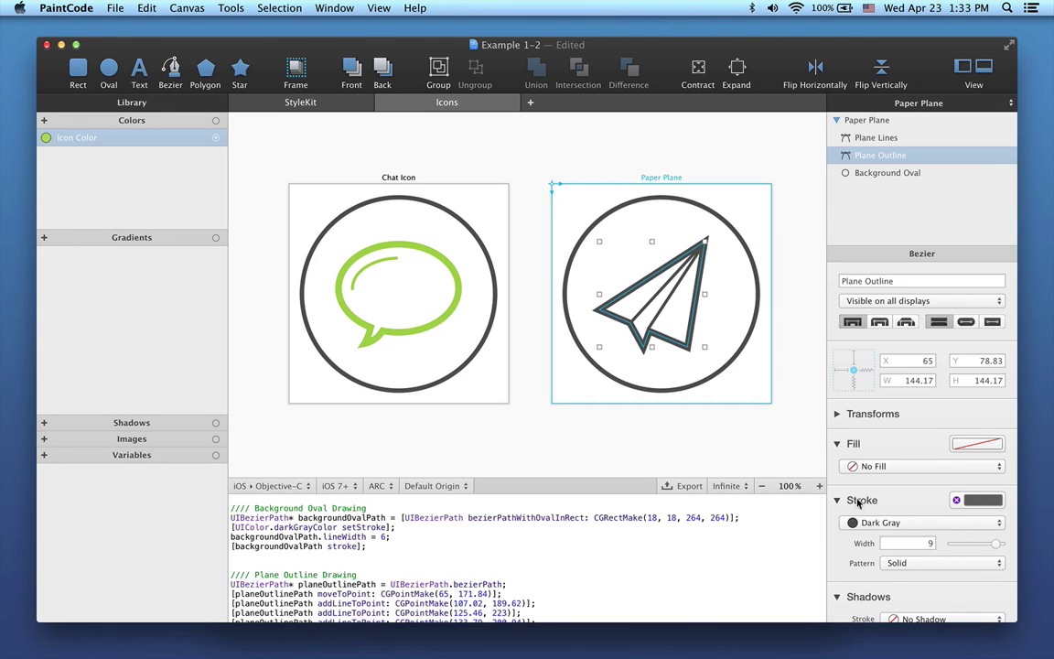
left_click(892, 523)
left_click(877, 591)
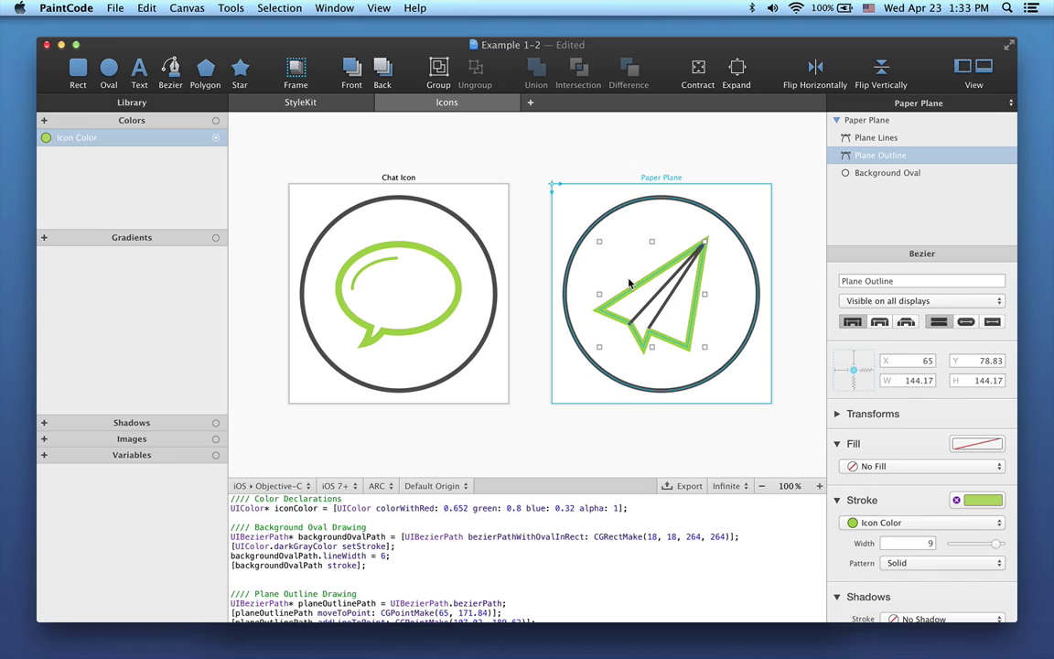
left_click(875, 137)
left_click(906, 522)
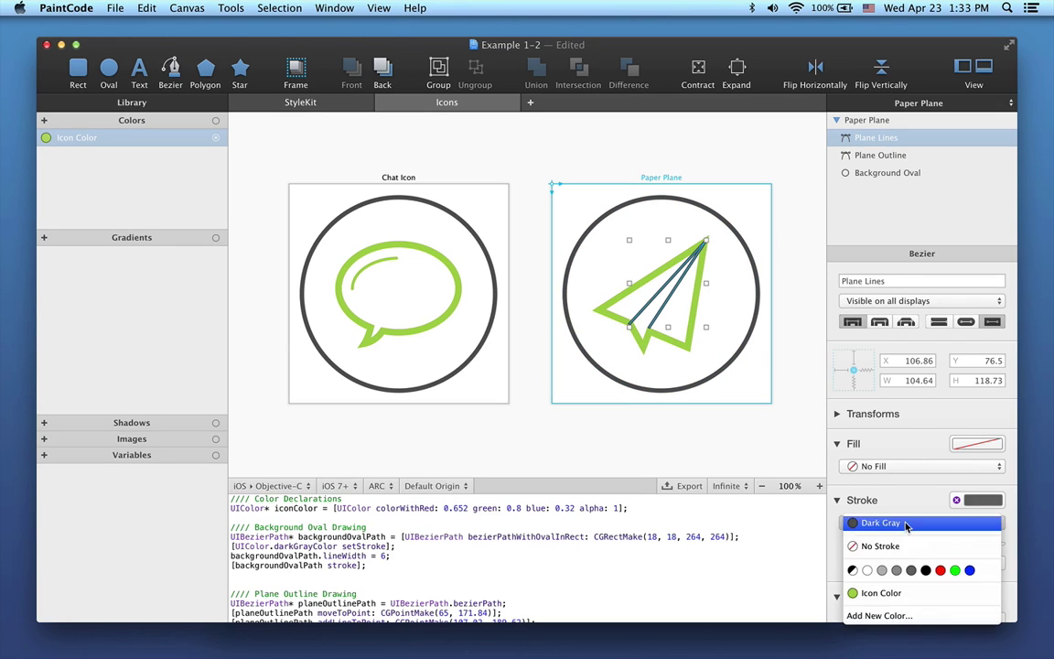
left_click(879, 593)
left_click(653, 435)
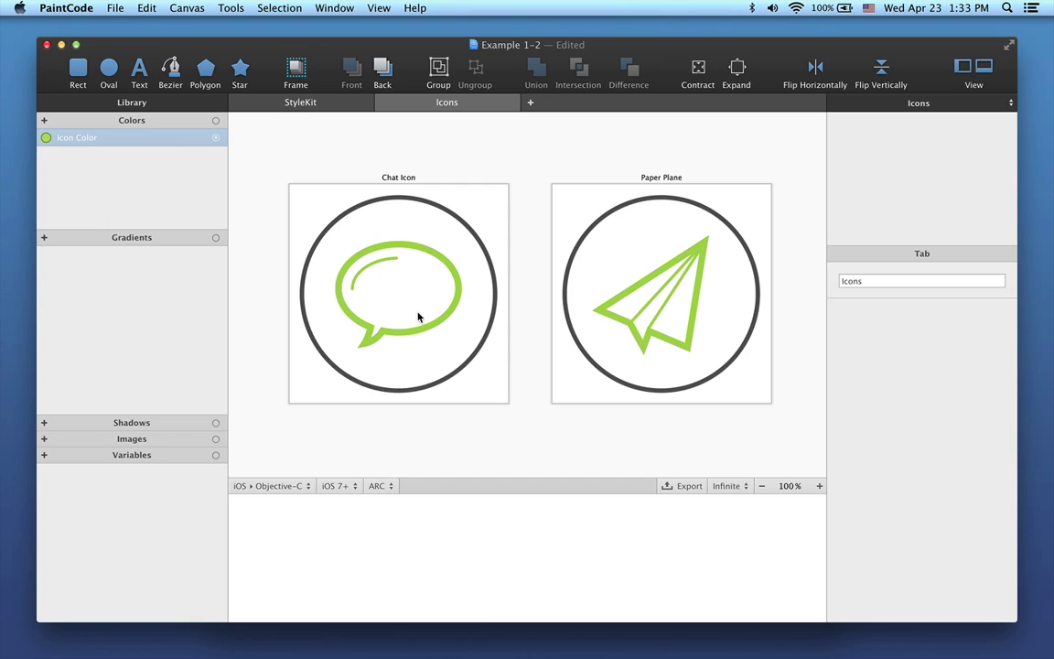
Step: Recolour Icon Color from green to purple-blue (HSB 0.654, 0.427, 0.697)
double_click(124, 146)
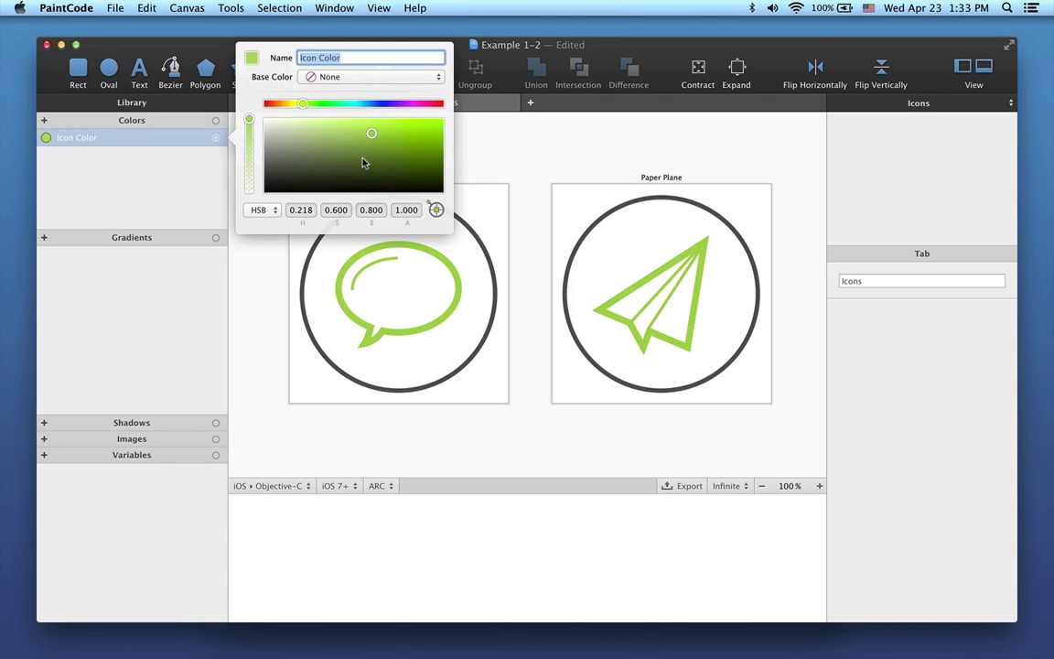
mouse_move(371, 134)
left_mouse_down()
mouse_move(395, 134)
mouse_move(396, 162)
mouse_move(345, 138)
mouse_move(370, 129)
left_mouse_up()
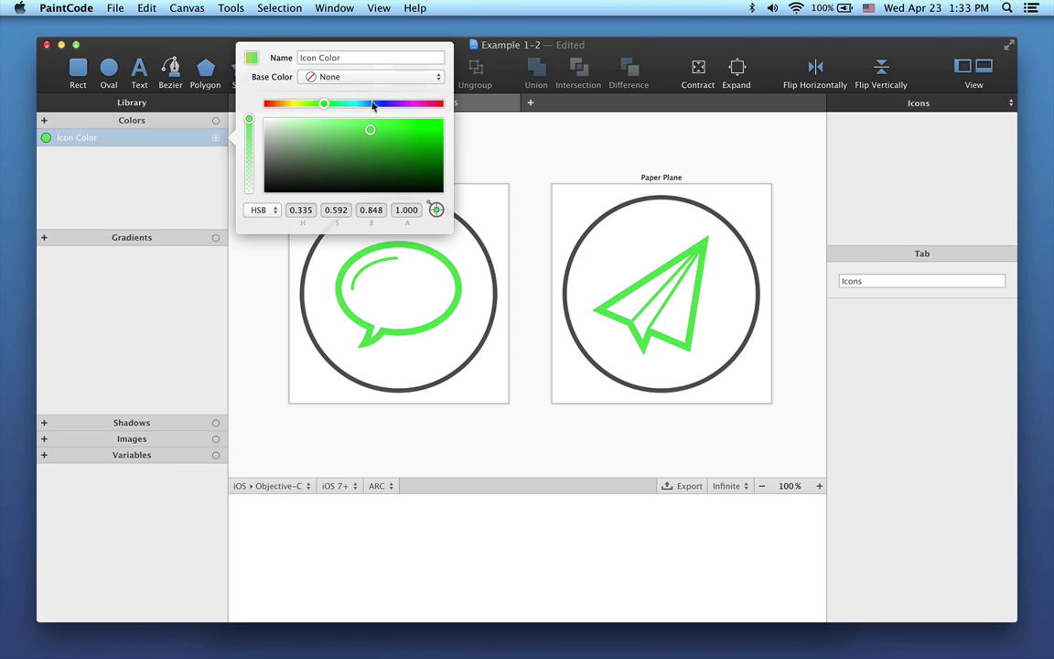
left_click_drag(318, 103, 381, 103)
left_click(336, 137)
left_click_drag(336, 137, 340, 141)
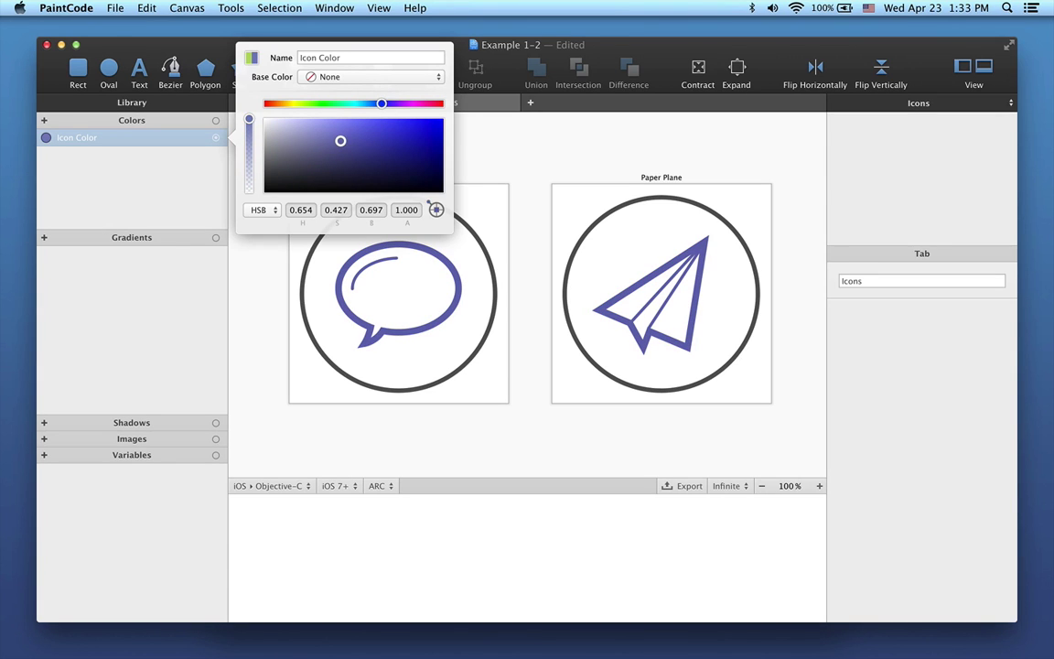
left_click(521, 165)
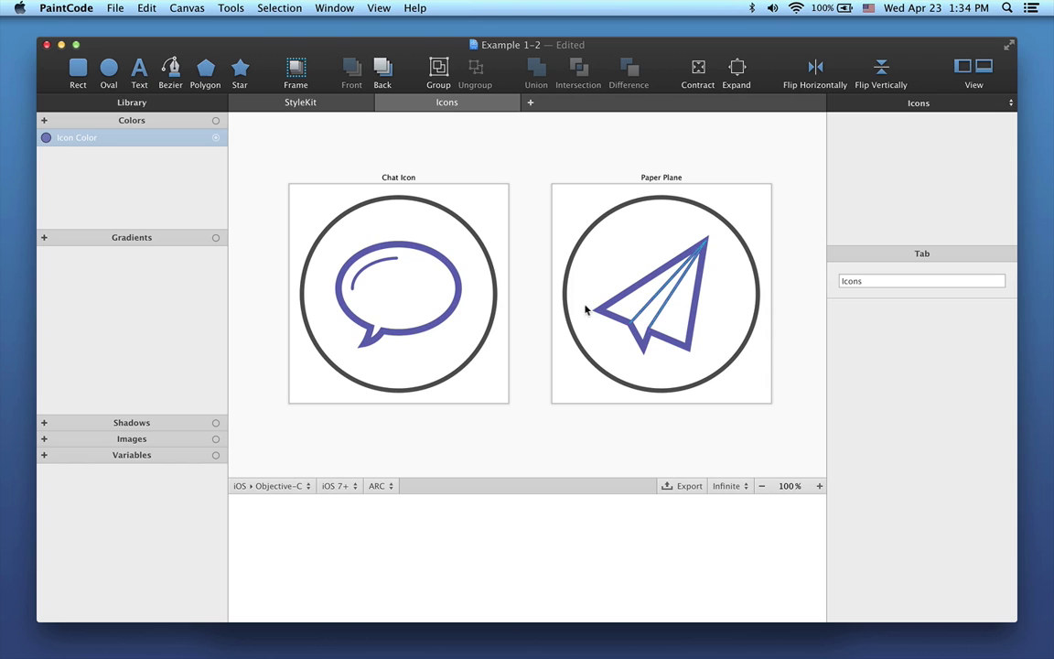
Step: Create 'Top Color' based on Icon Color with Apply Shadow at 40%
left_click(43, 120)
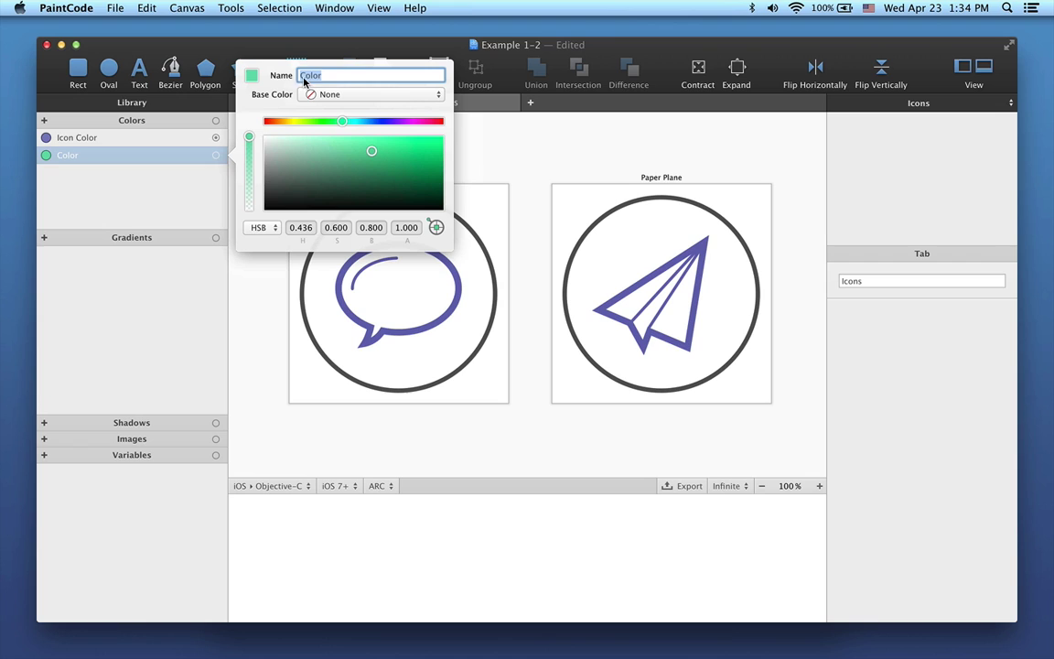
left_click(299, 75)
type("Top")
left_click(340, 96)
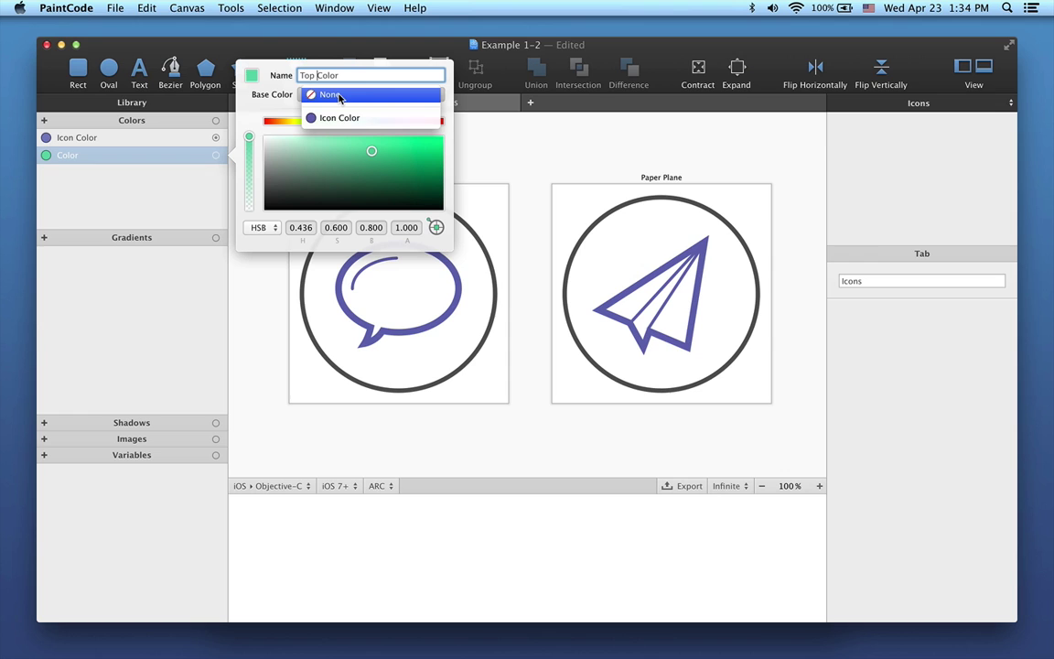
left_click(341, 117)
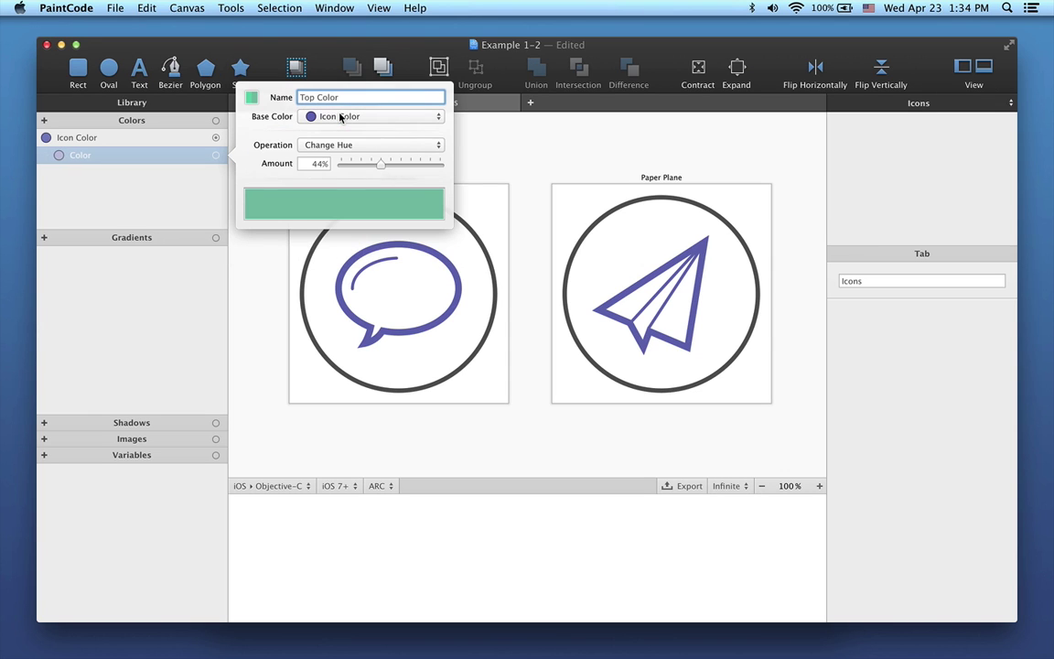
left_click(348, 145)
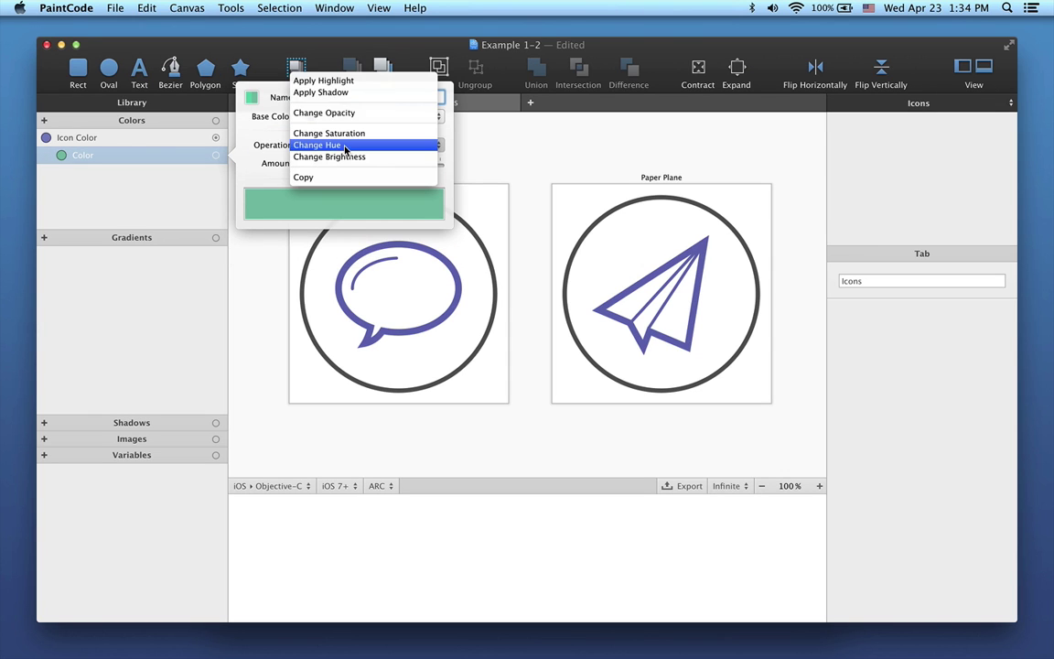
left_click(349, 92)
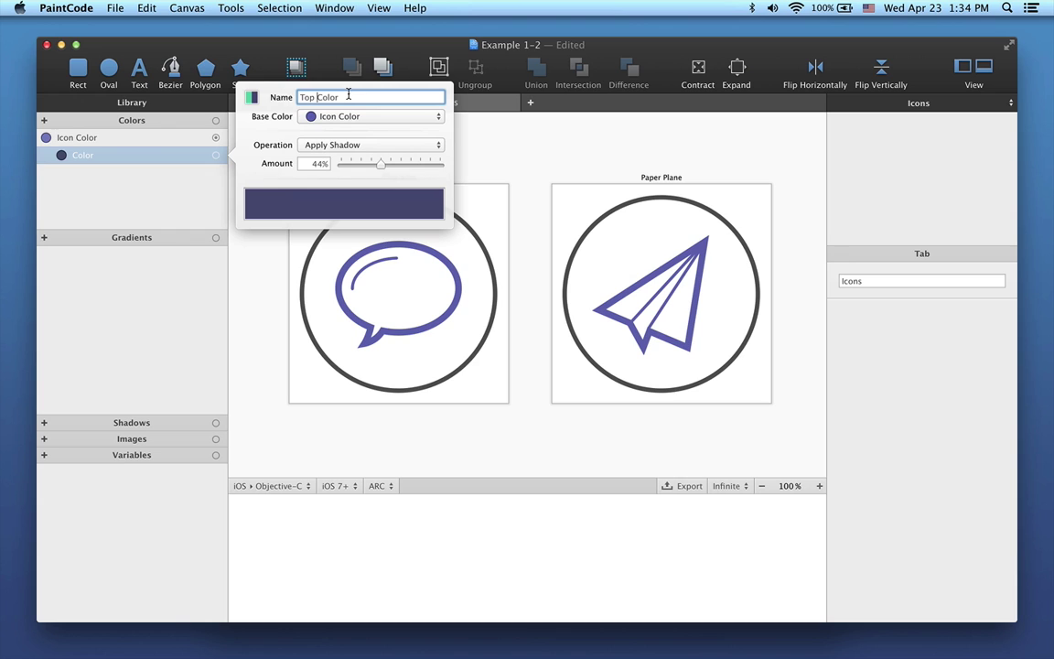
mouse_move(382, 169)
left_mouse_down()
mouse_move(364, 168)
mouse_move(378, 167)
left_mouse_up()
key("Return")
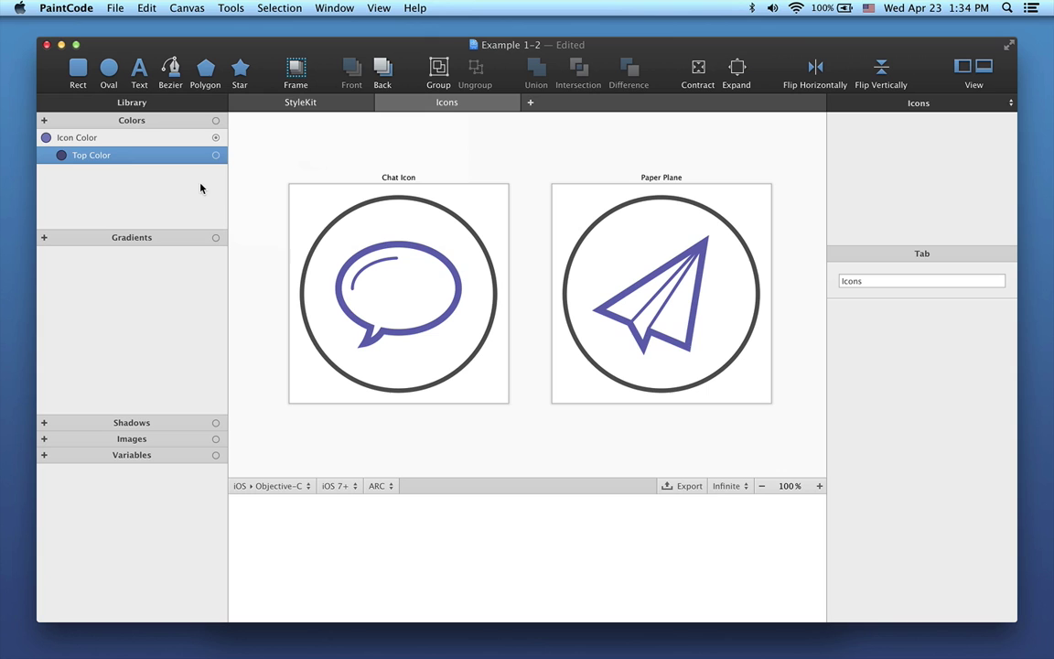
Step: Create 'Bottom Color' based on Icon Color with Apply Highlight at 60%
left_click(44, 121)
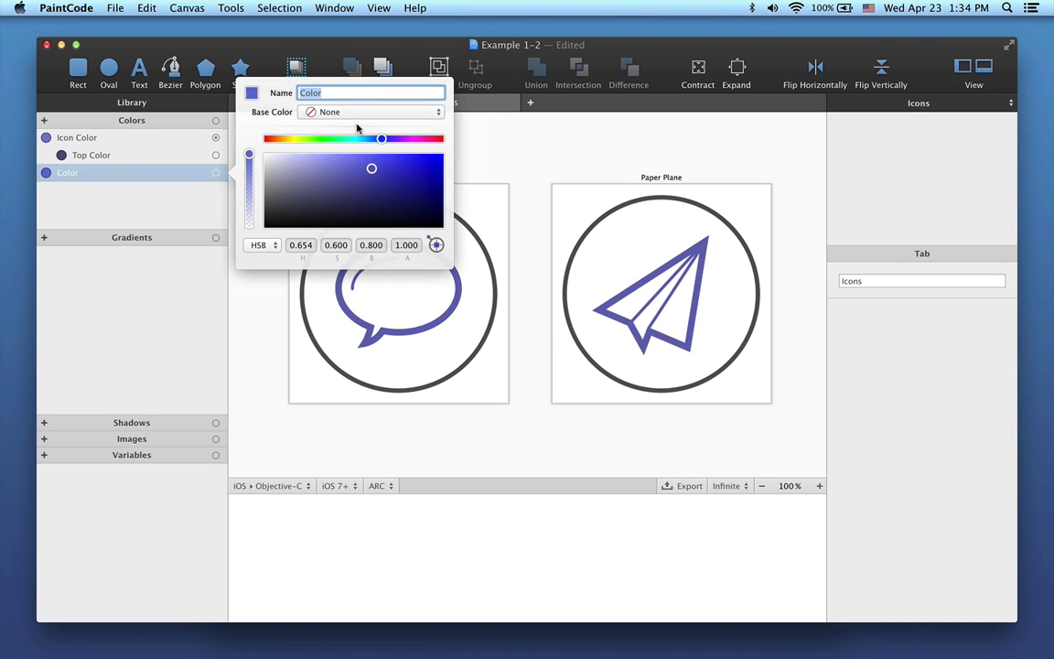
type("Bottom")
left_click(307, 111)
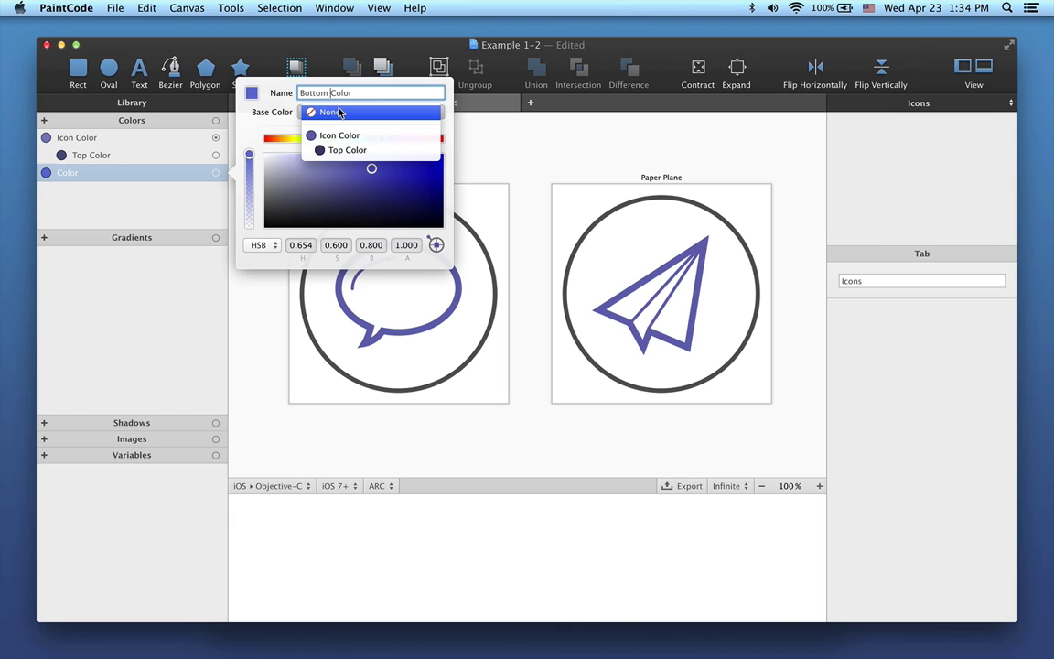
left_click(340, 135)
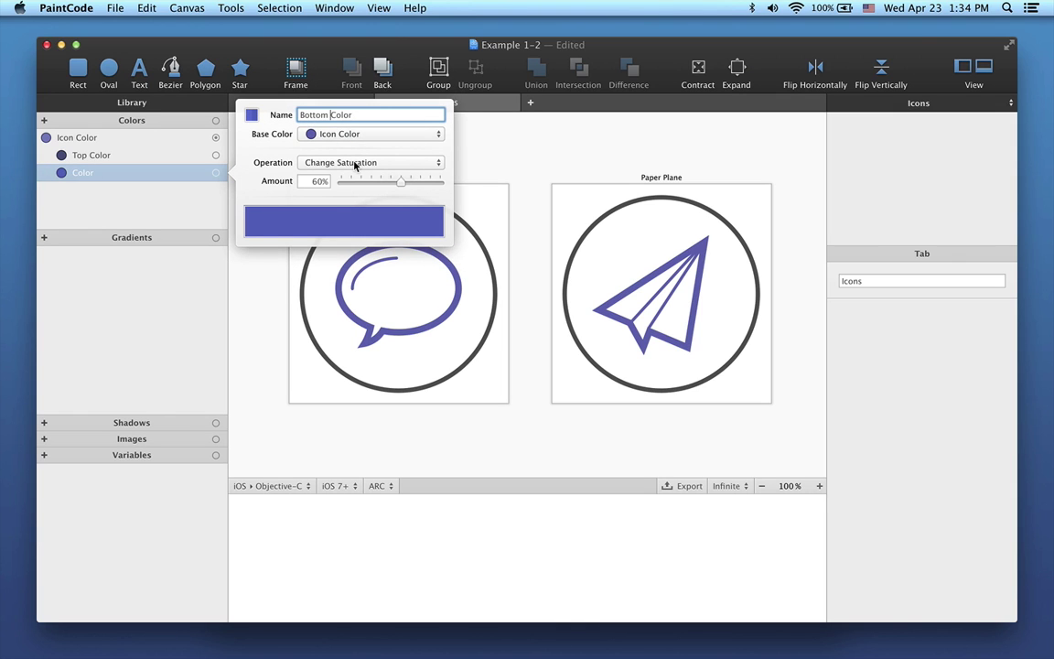
left_click(353, 163)
left_click(357, 110)
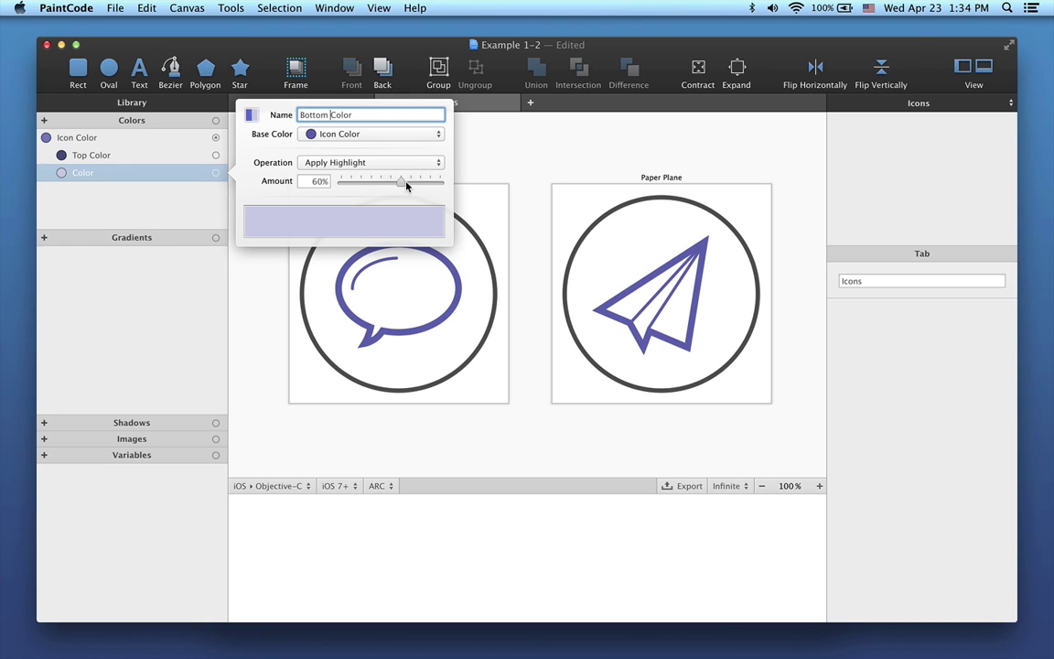
left_click(118, 275)
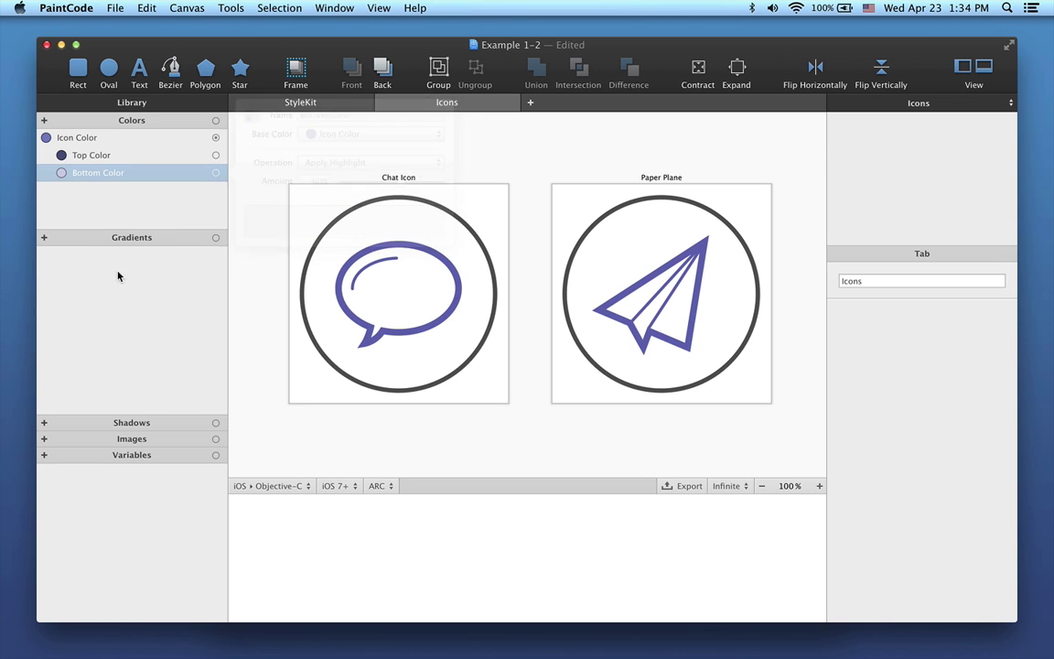
Step: Add a new library gradient with Top Color as its start stop
left_click(43, 238)
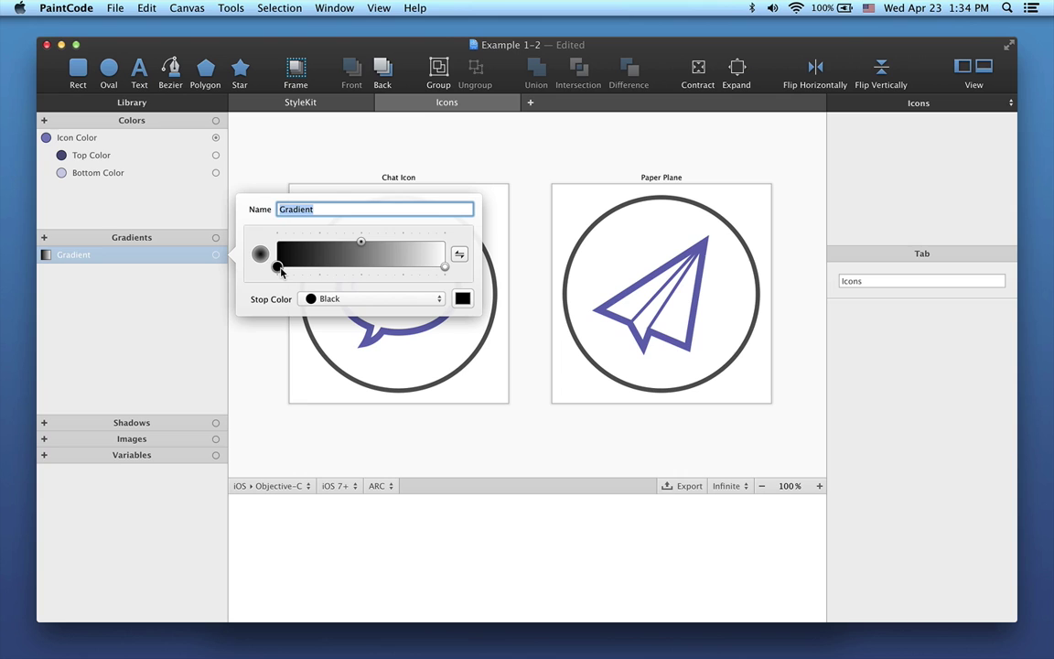
left_click(331, 300)
left_click(352, 358)
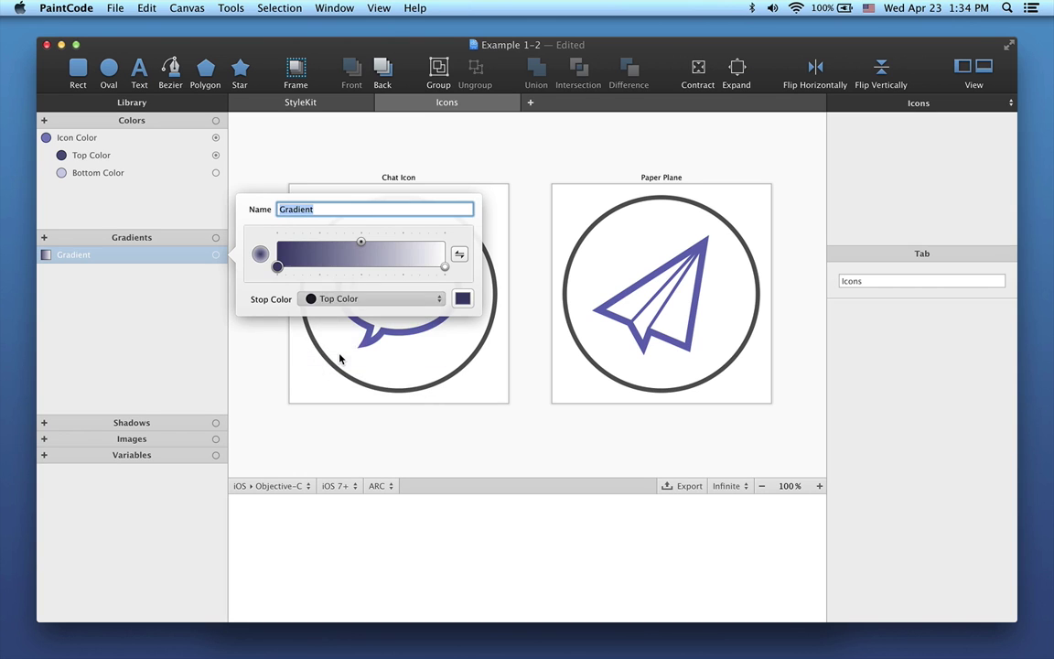
left_click(445, 267)
left_click(385, 300)
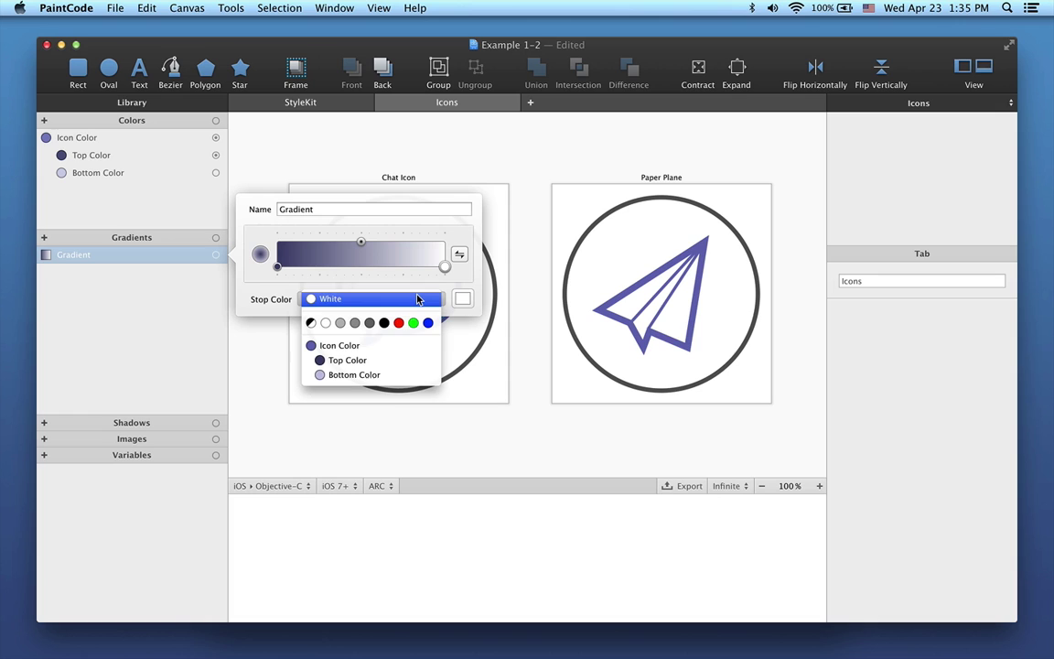
Step: Set the gradient's end stop to Bottom Color and fill the Chat Icon's Background Oval with it
left_click(385, 374)
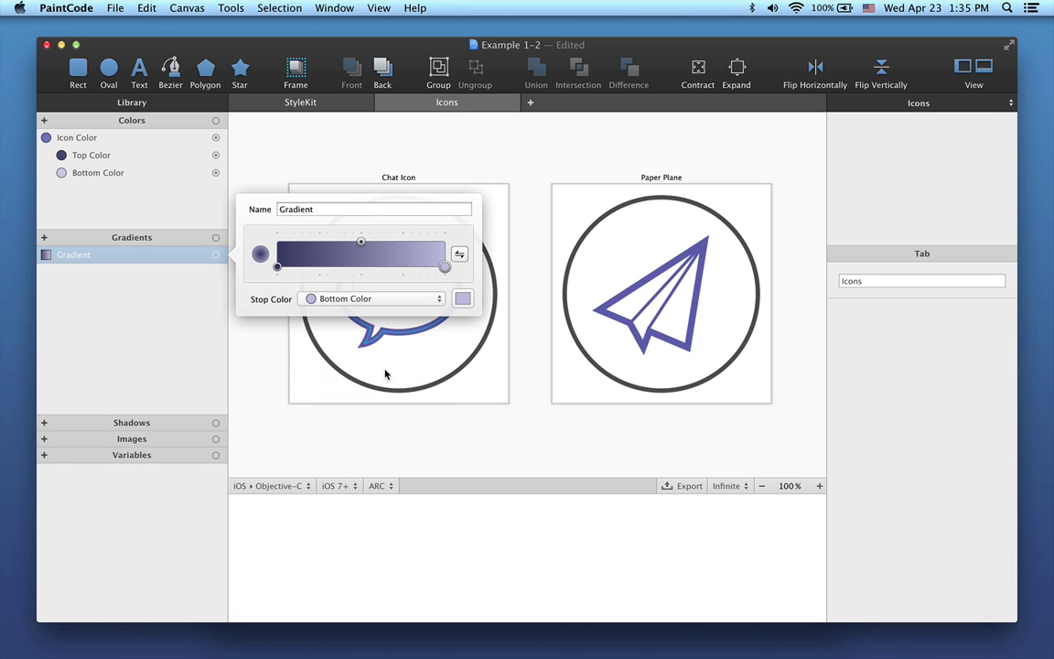
left_click(162, 354)
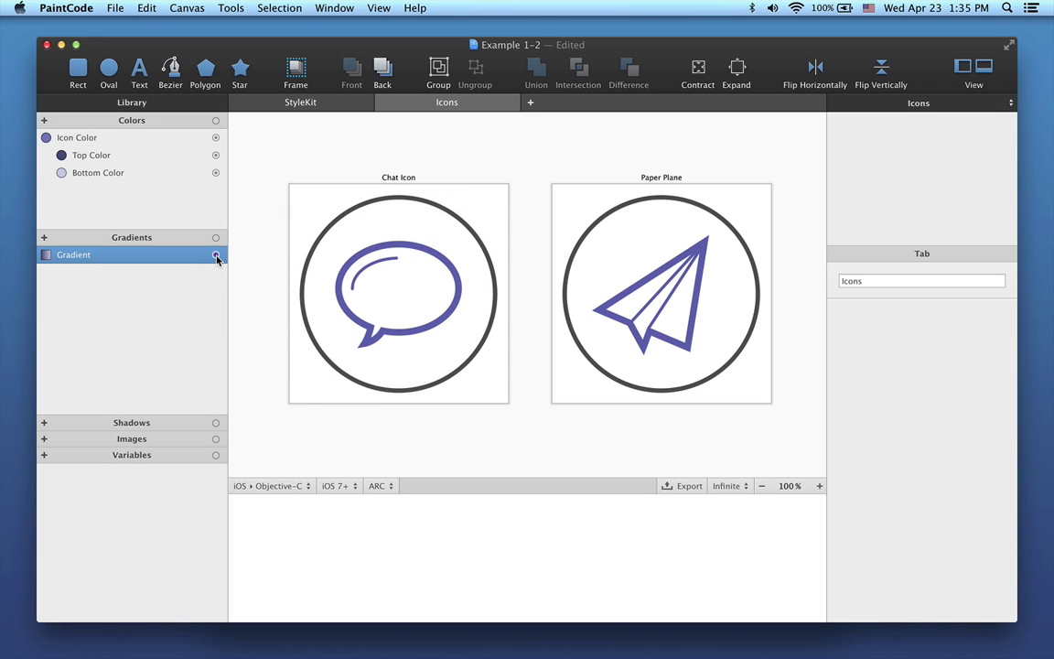
left_click_drag(216, 257, 399, 219)
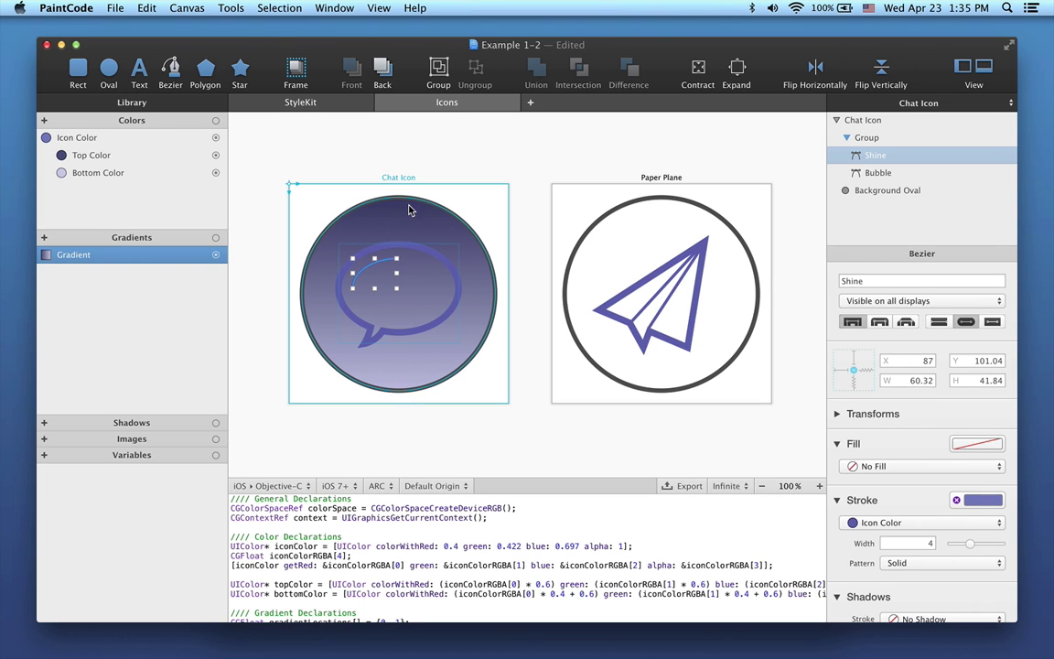
Step: Reverse the gradient and apply it as the Paper Plane Background Oval's fill
double_click(141, 256)
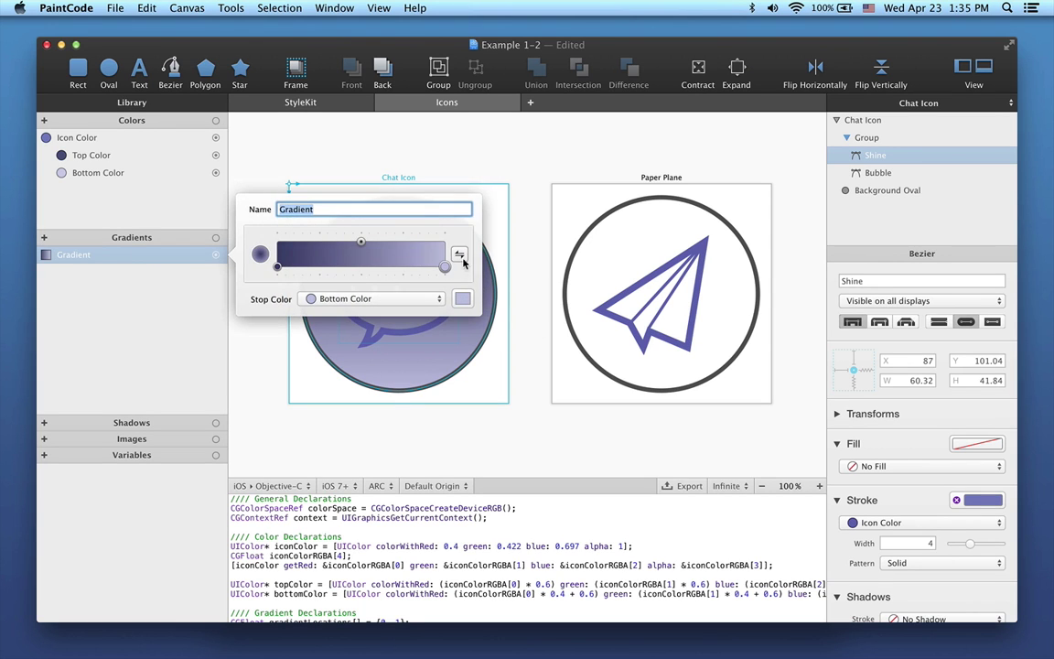
left_click(460, 258)
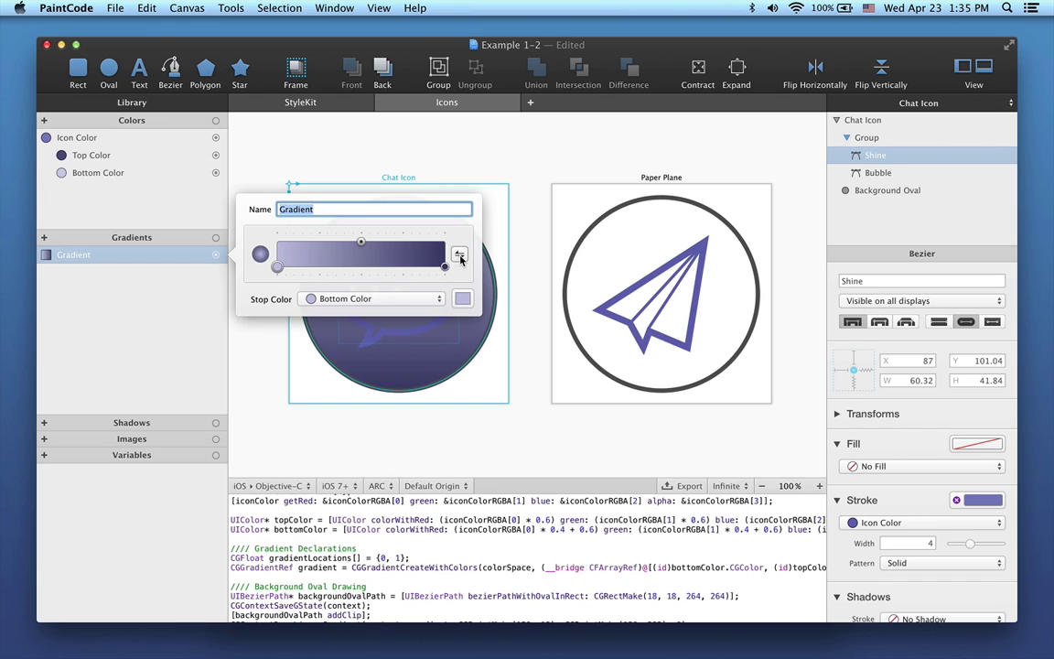
left_click(499, 246)
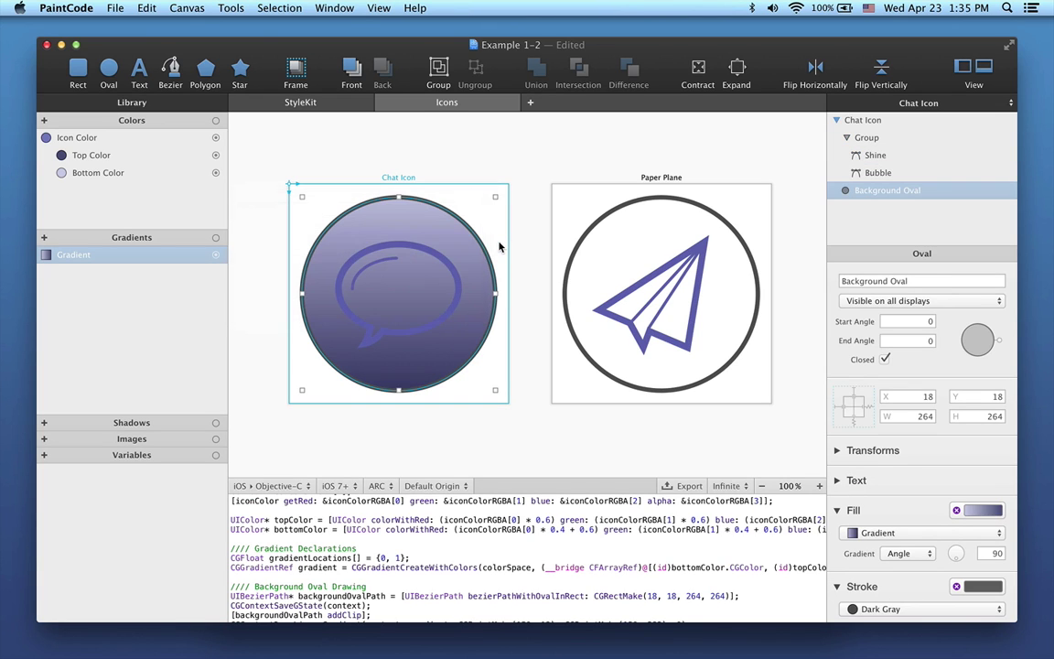
left_click_drag(216, 254, 628, 262)
left_click(313, 224)
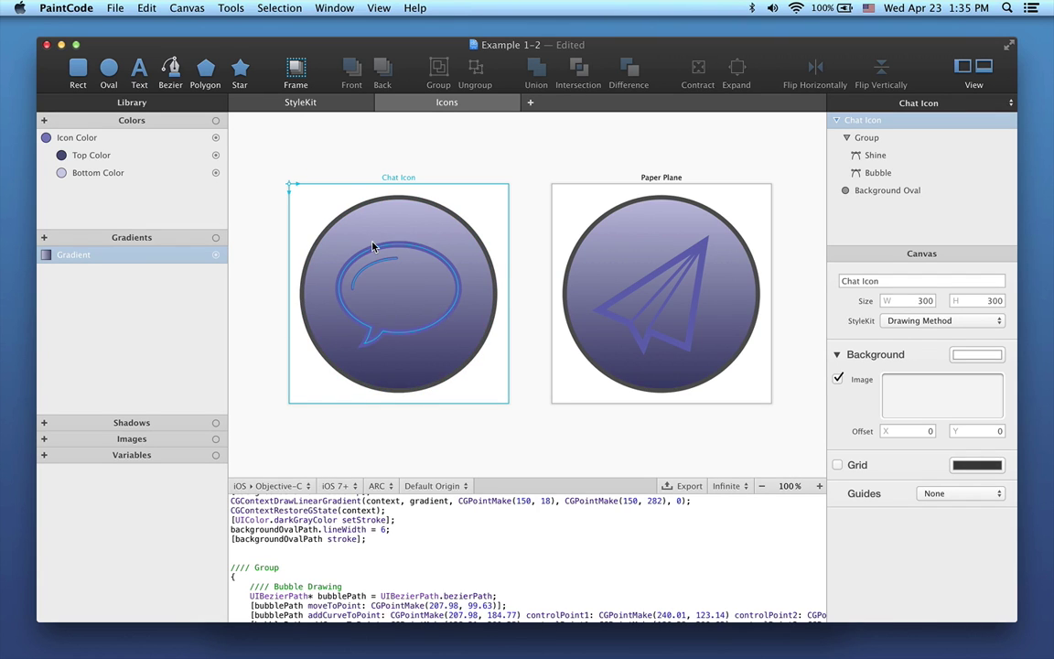
Step: Create 'Icon Stroke Color' based on Icon Color with Apply Highlight at 80%
left_click(44, 123)
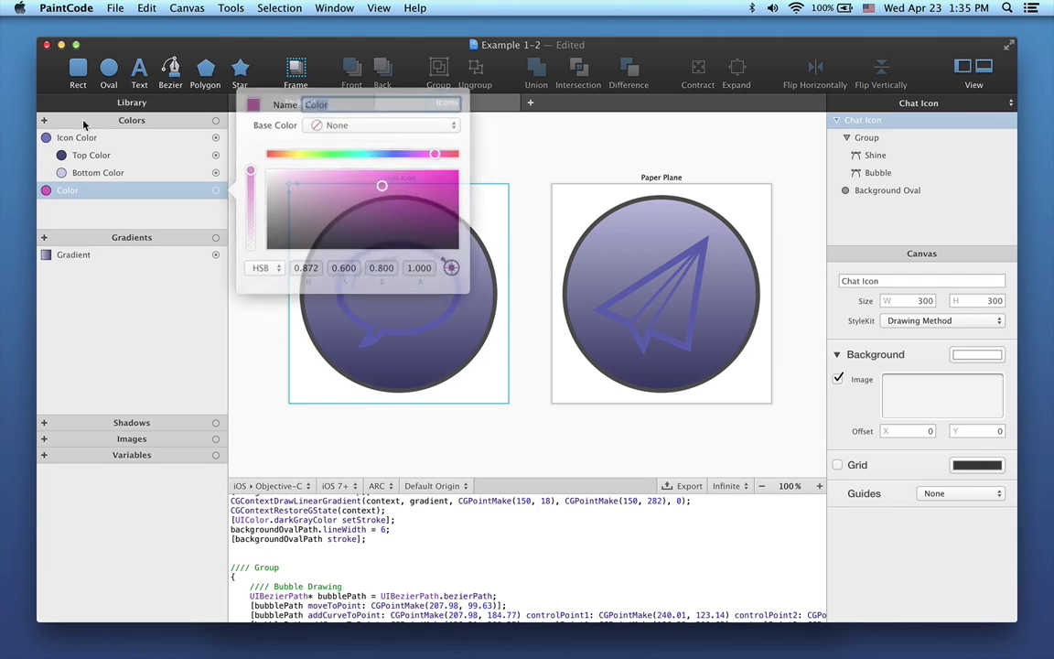
type("Icon Stroke")
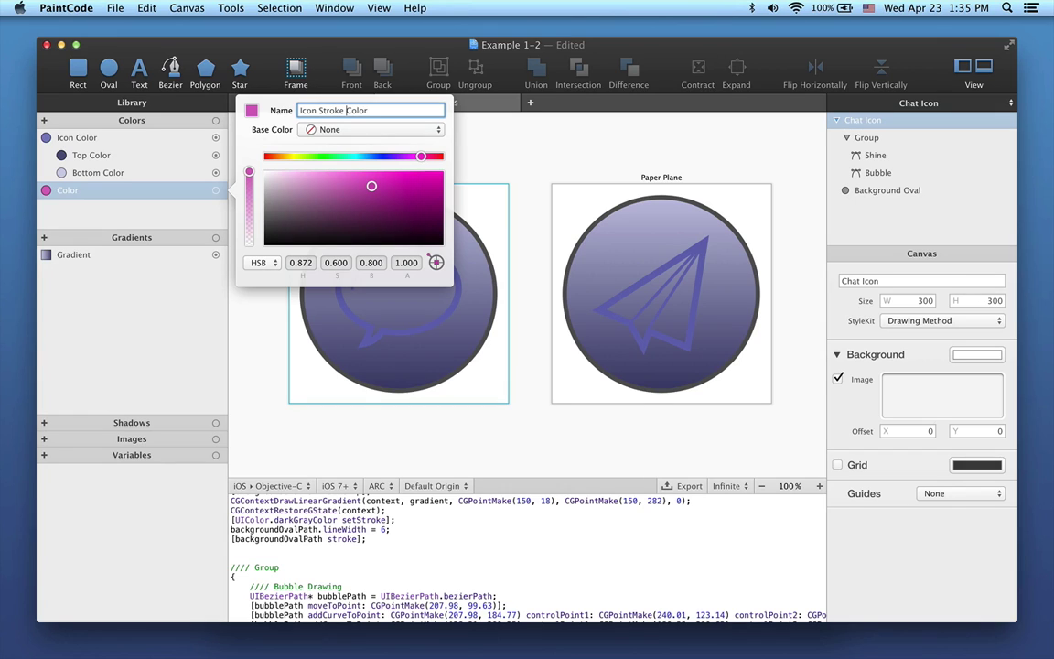
left_click(311, 130)
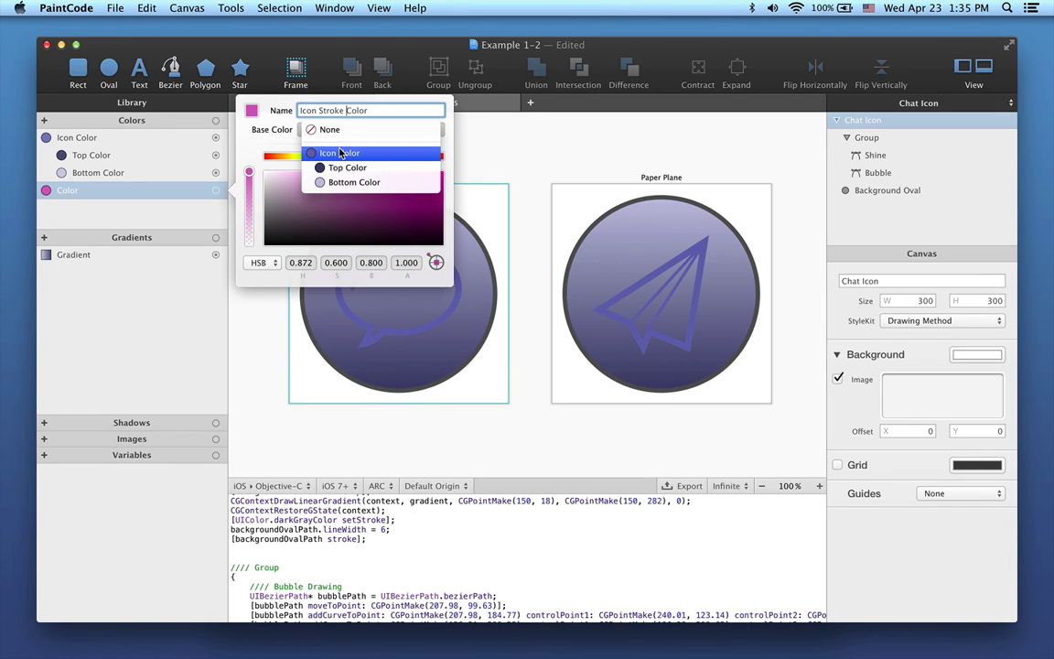
left_click(341, 151)
left_click(348, 181)
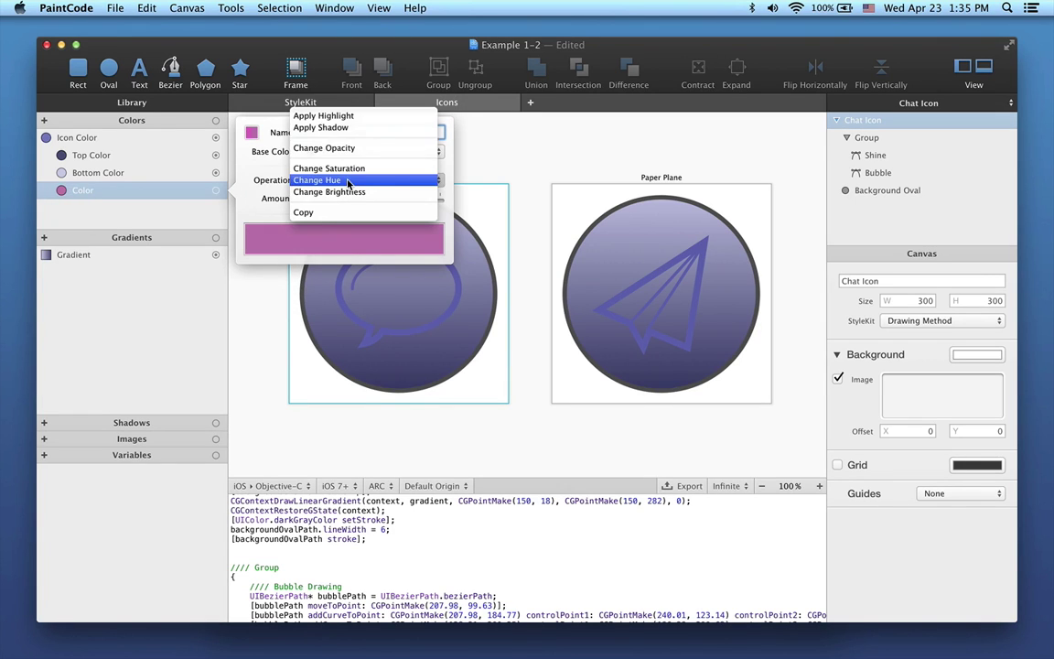
left_click(355, 111)
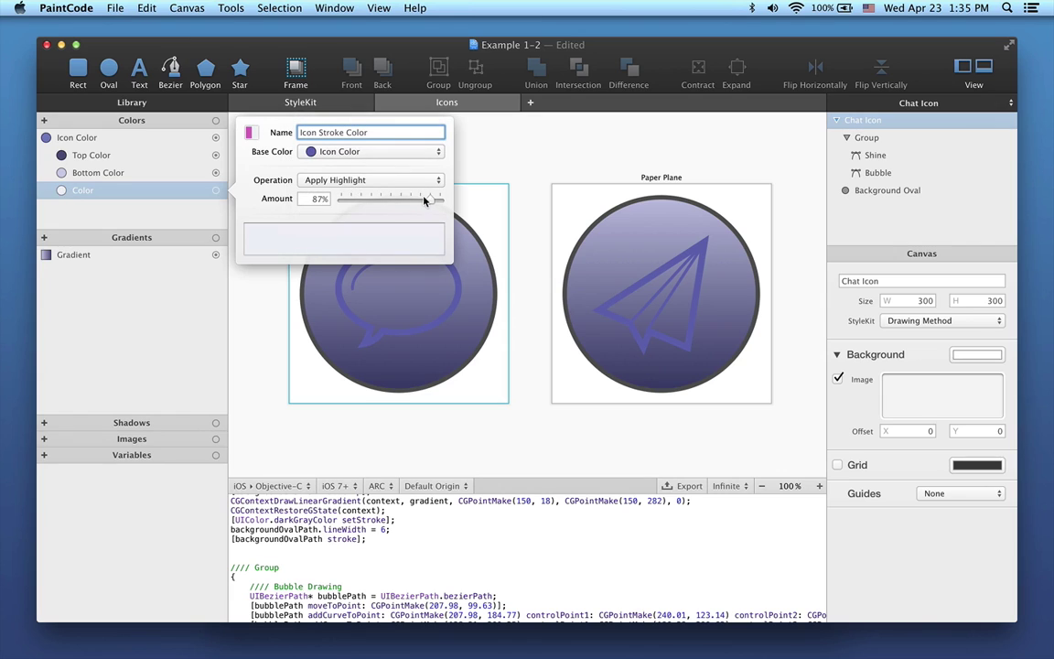
left_click_drag(426, 200, 416, 202)
left_click(136, 182)
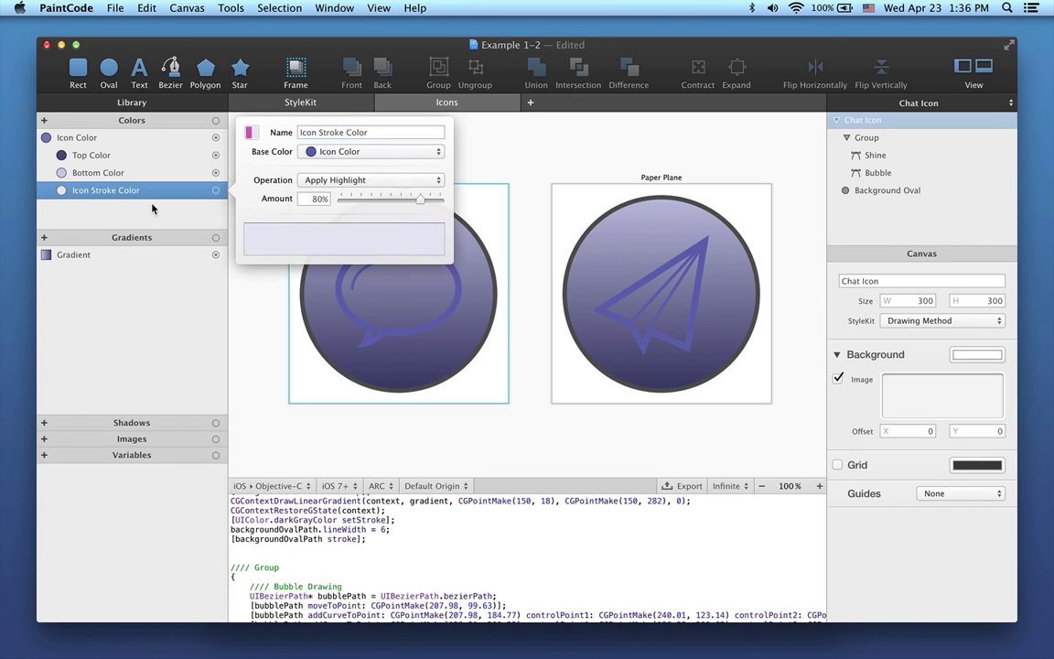
Step: Stroke the Bubble, Shine, Plane Lines and plane outline with Icon Stroke Color
mouse_move(216, 192)
left_mouse_down()
mouse_move(330, 318)
mouse_move(354, 306)
mouse_move(349, 277)
mouse_move(362, 282)
left_mouse_up()
left_click(363, 281)
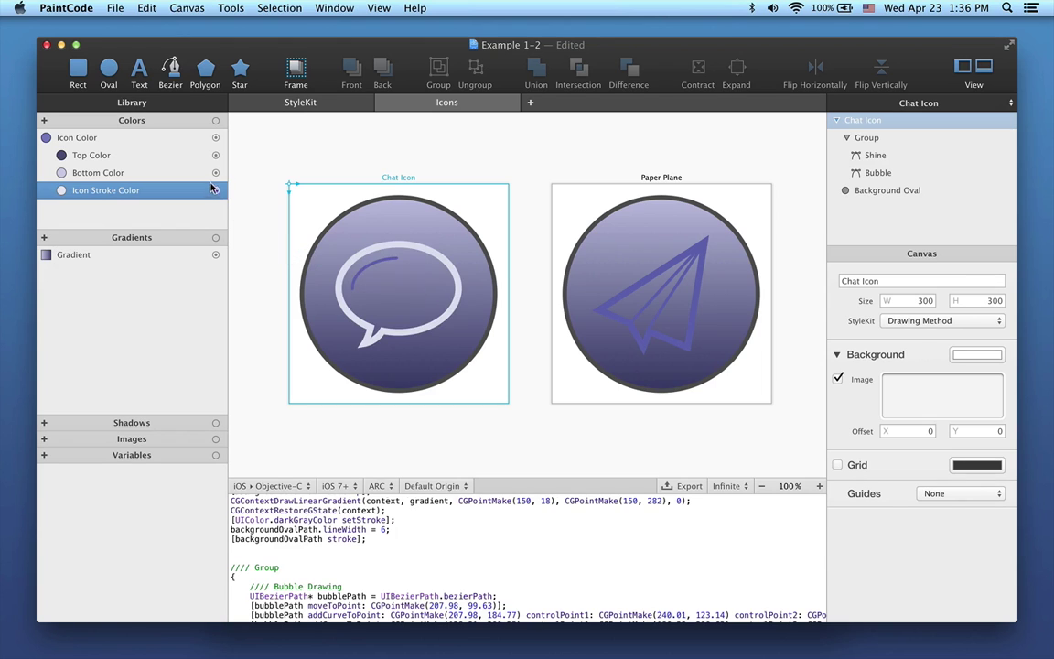
mouse_move(216, 191)
left_mouse_down()
mouse_move(325, 227)
mouse_move(364, 275)
left_mouse_up()
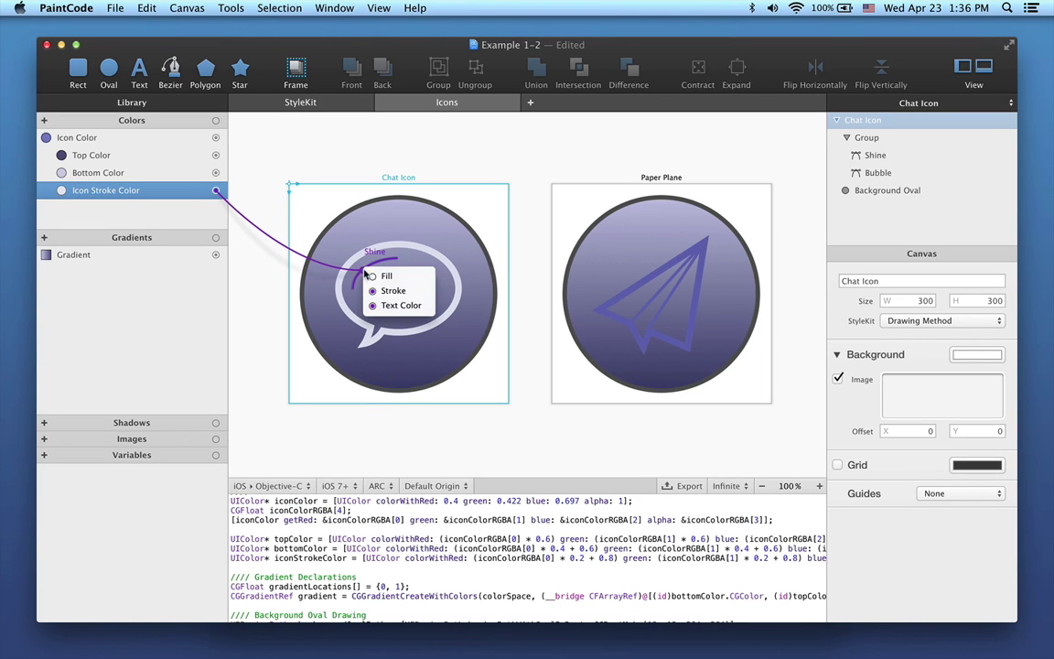
left_click(384, 292)
mouse_move(217, 192)
left_mouse_down()
mouse_move(671, 297)
mouse_move(663, 287)
mouse_move(665, 306)
mouse_move(614, 290)
mouse_move(620, 295)
left_mouse_up()
left_click(682, 311)
left_click(633, 318)
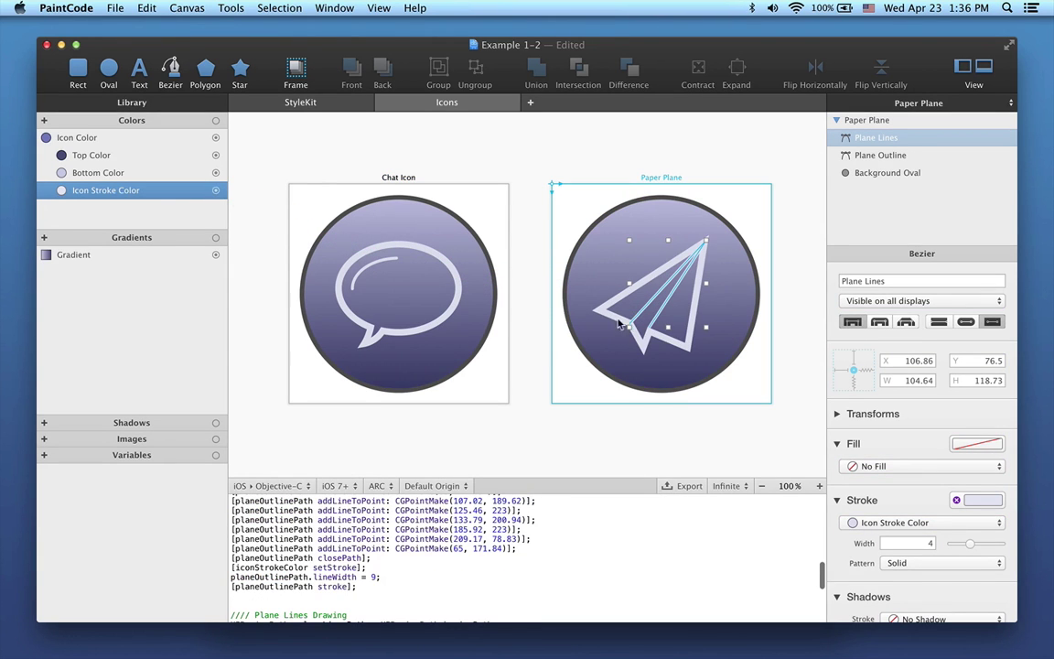
Step: Create 'Background Stroke Color' based on Icon Color with Apply Shadow at 60%
left_click(494, 373)
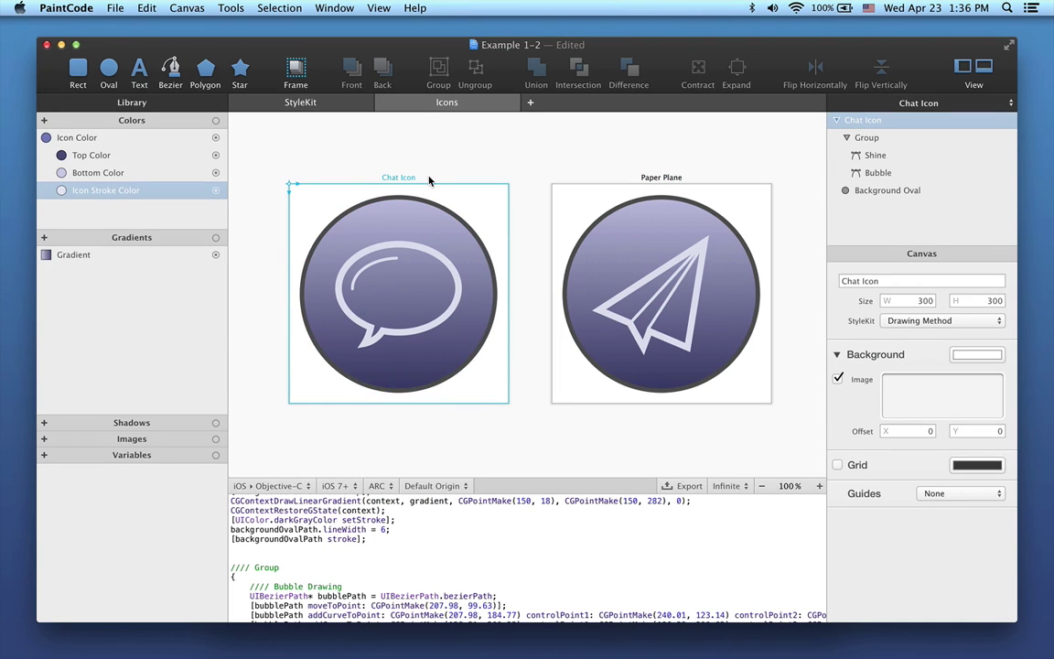
left_click(44, 120)
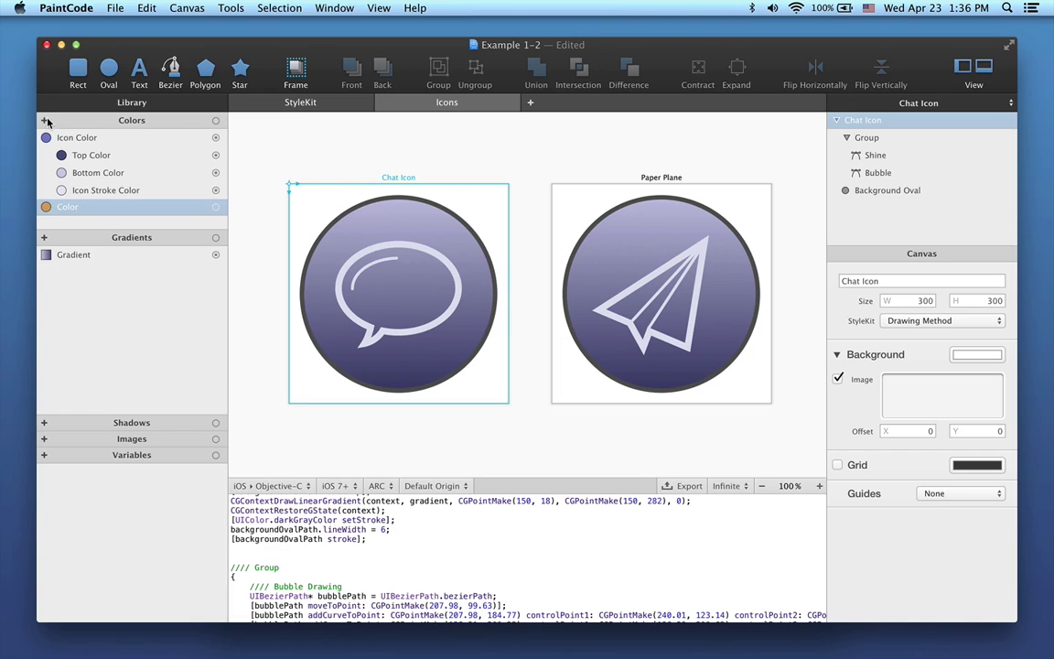
key("Left")
type("Ba")
type("ckground Strok")
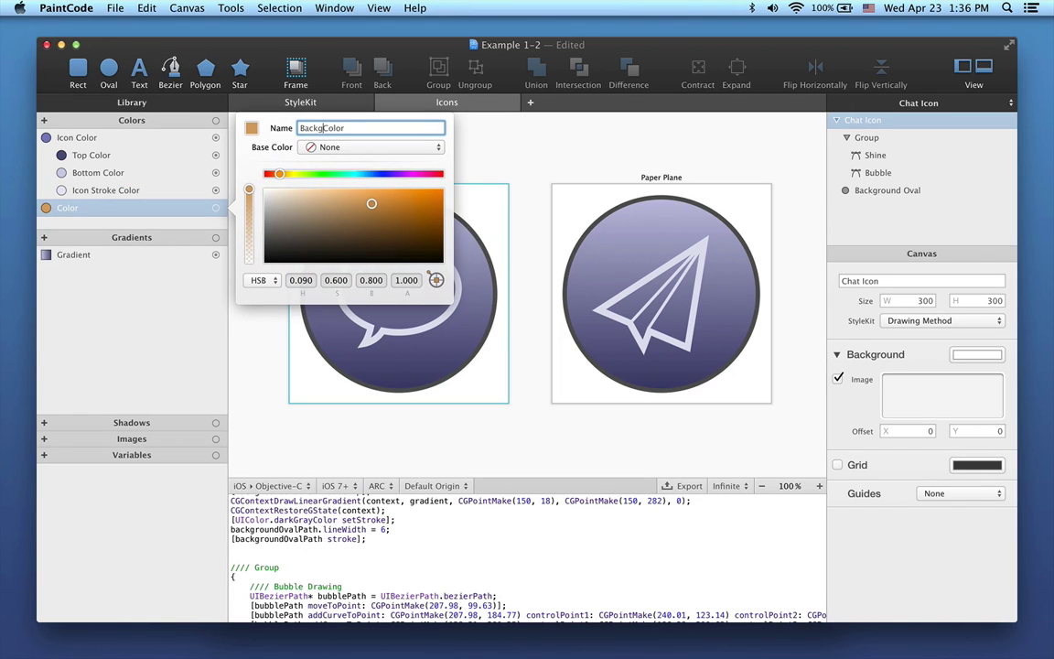
type("e")
left_click(311, 146)
left_click(334, 172)
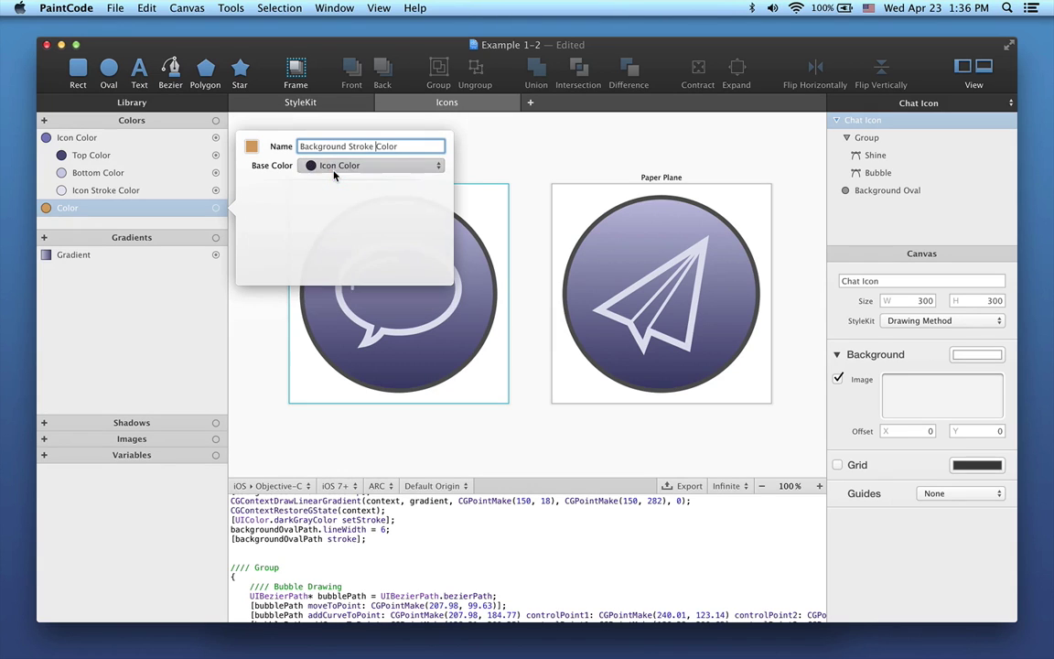
left_click(329, 168)
left_click(330, 166)
left_click(322, 197)
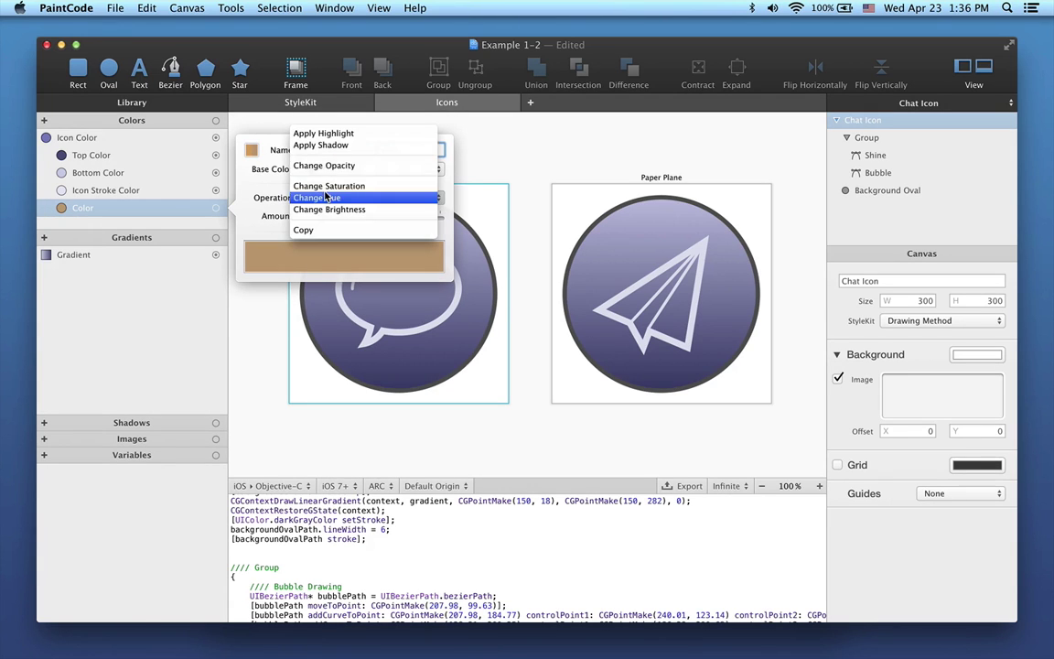
left_click(352, 148)
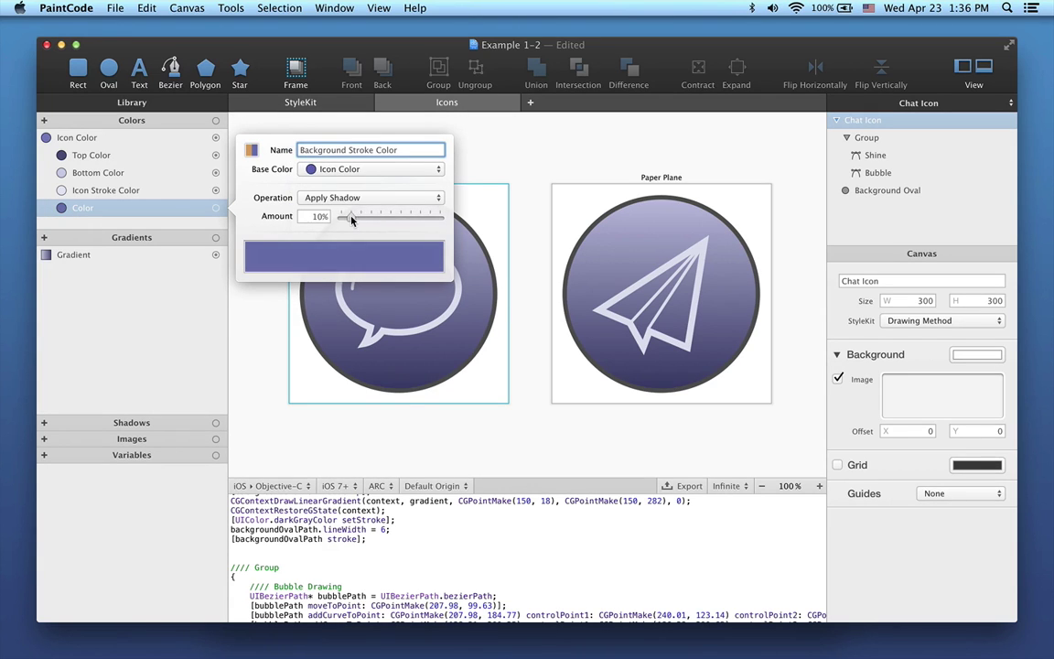
left_click_drag(351, 220, 404, 223)
key("Return")
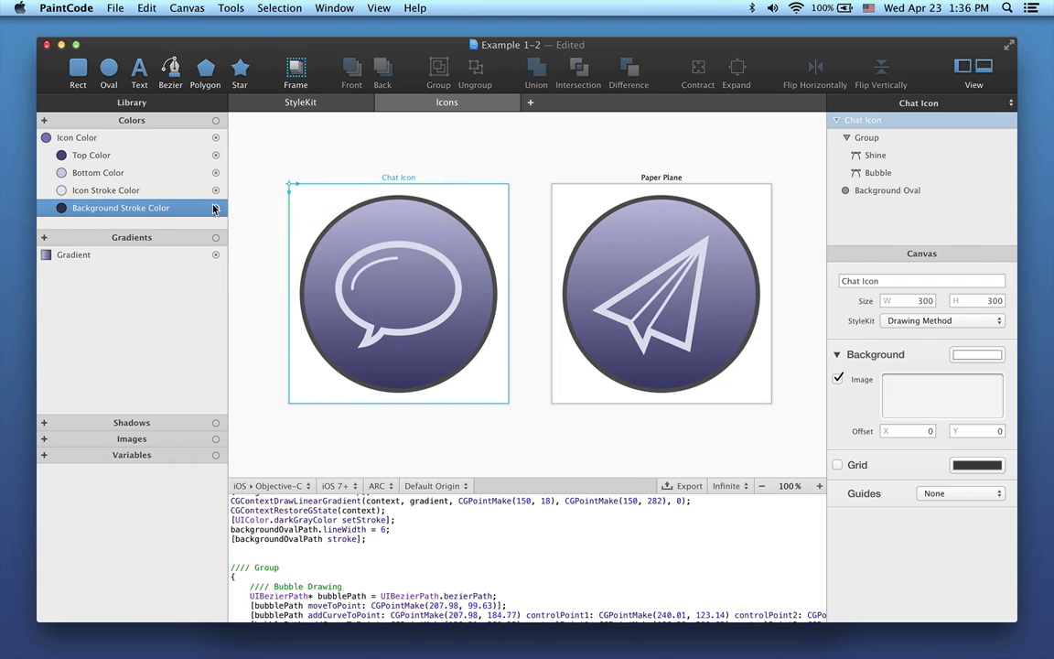
Step: Stroke both icons' Background Ovals with Background Stroke Color
left_click_drag(216, 208, 331, 231)
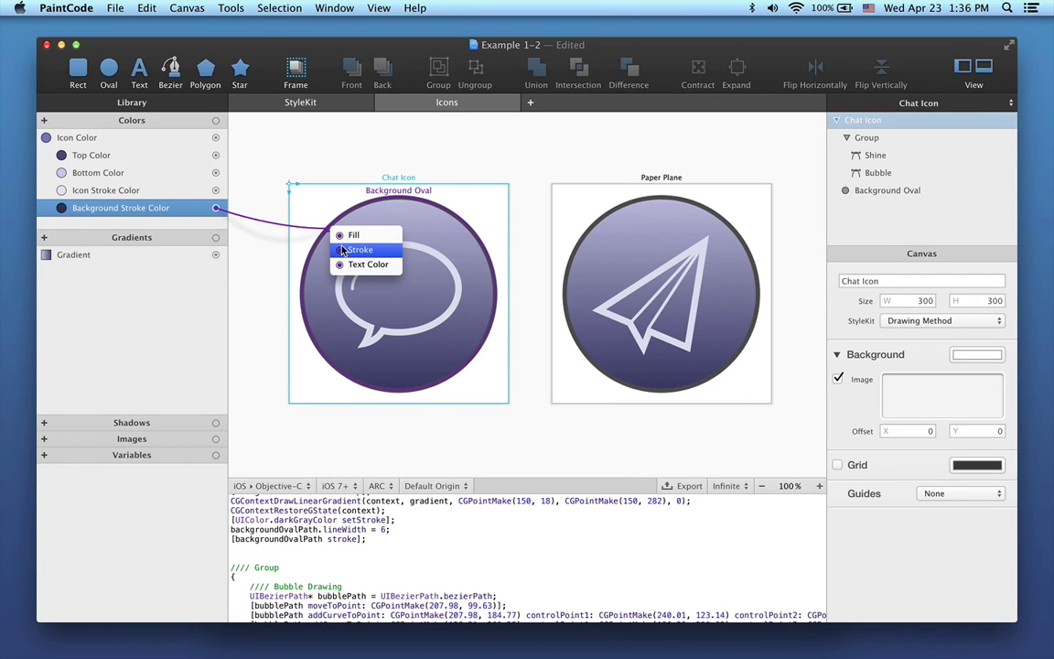
left_click(361, 253)
mouse_move(216, 208)
left_mouse_down()
mouse_move(549, 230)
mouse_move(599, 222)
left_mouse_up()
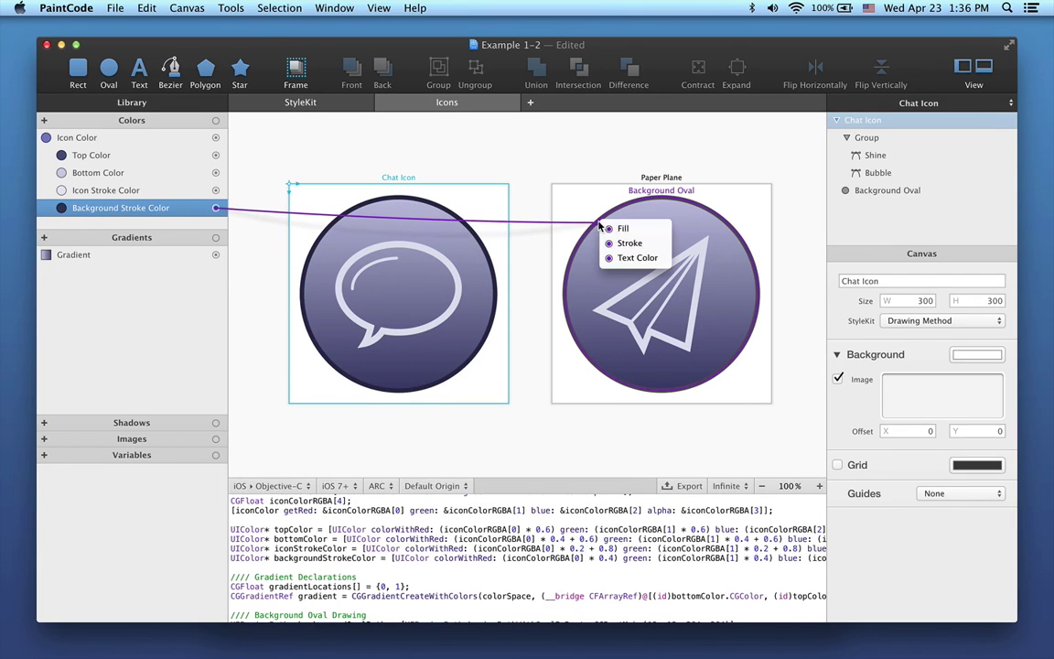
left_click(613, 240)
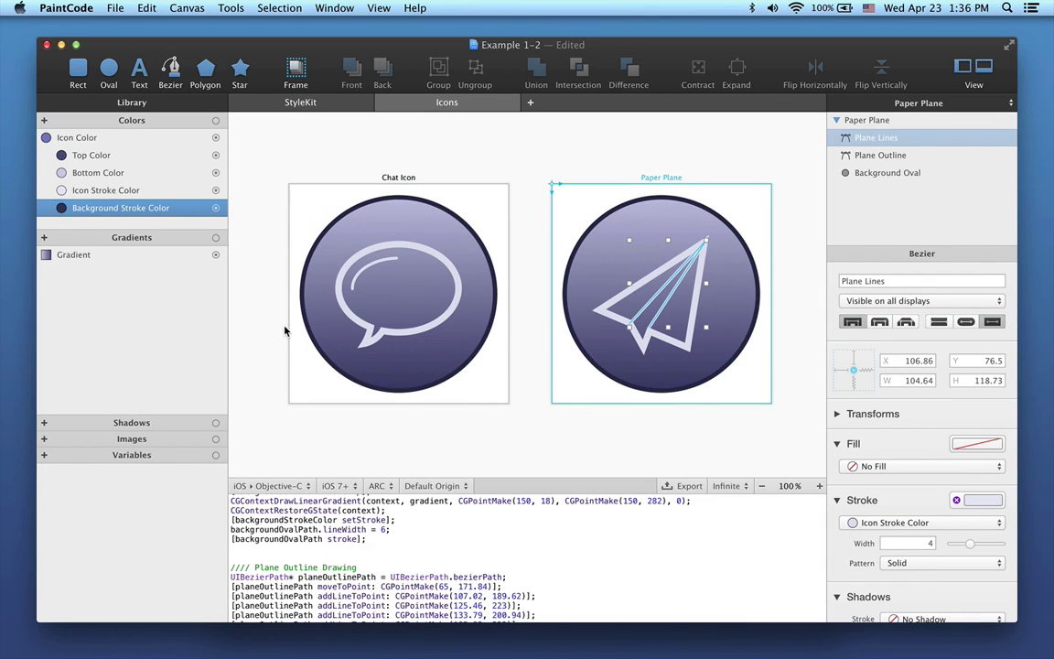
Step: Lower the Background Stroke Color's shadow amount to 50% of Icon Color, lightening both circle outlines
double_click(141, 210)
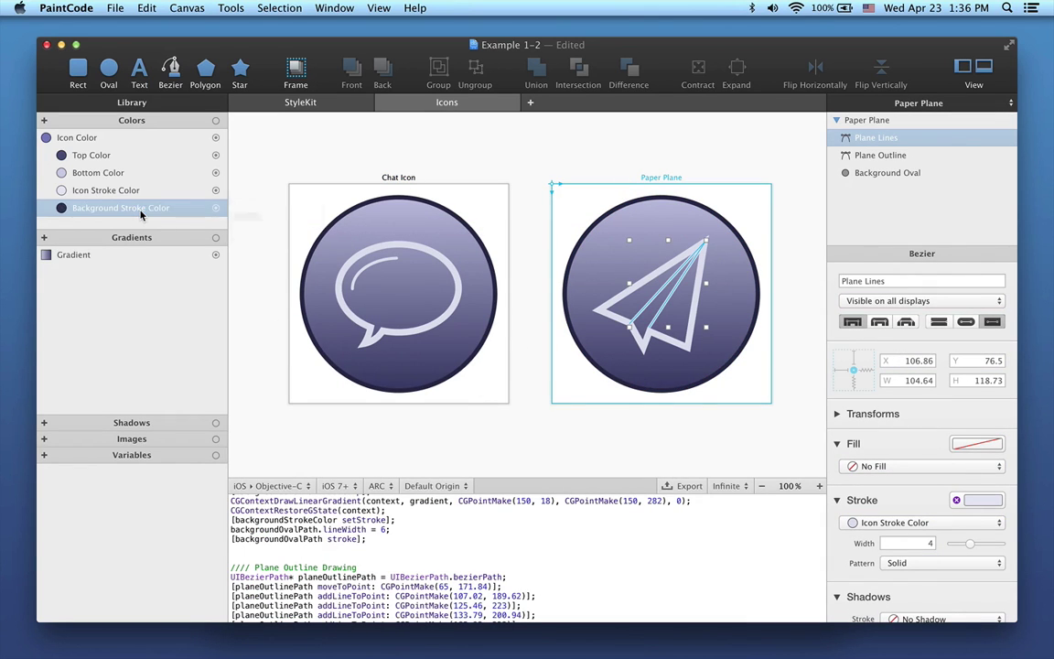
left_click_drag(400, 217, 387, 217)
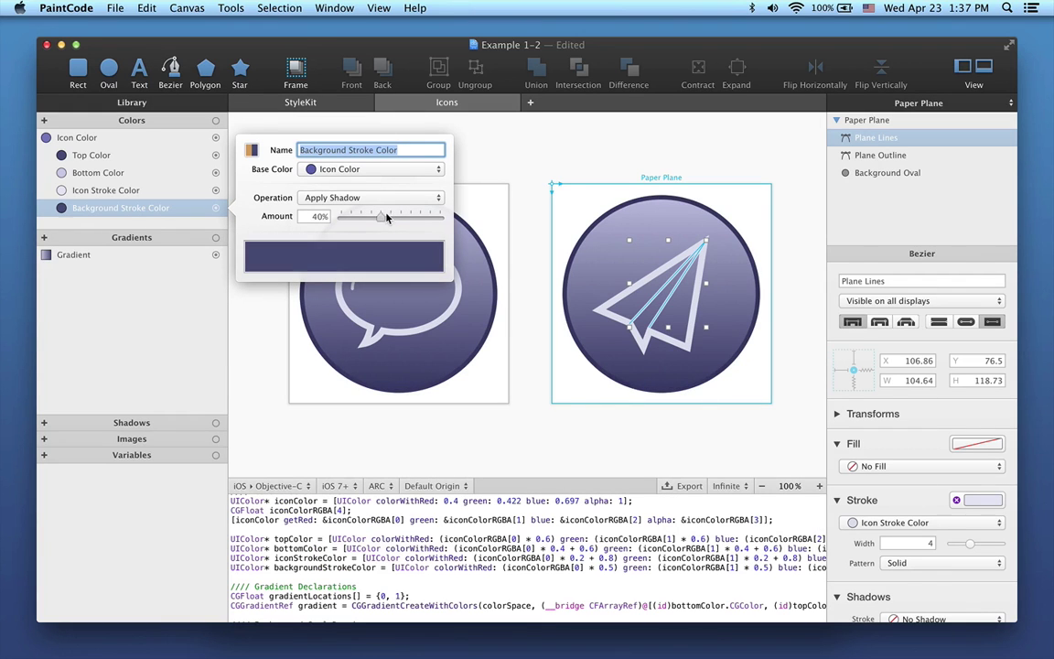
left_click(483, 210)
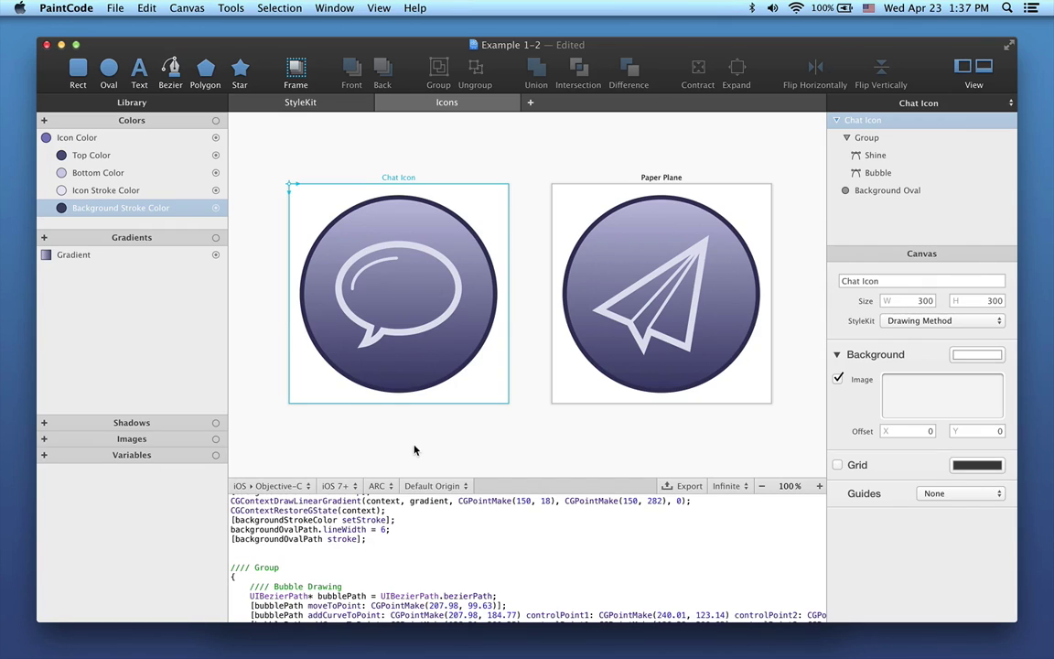
Step: Bring up the Icon Color editor, showing its current purple-blue HSB 0.654, 0.427, 0.697
double_click(79, 138)
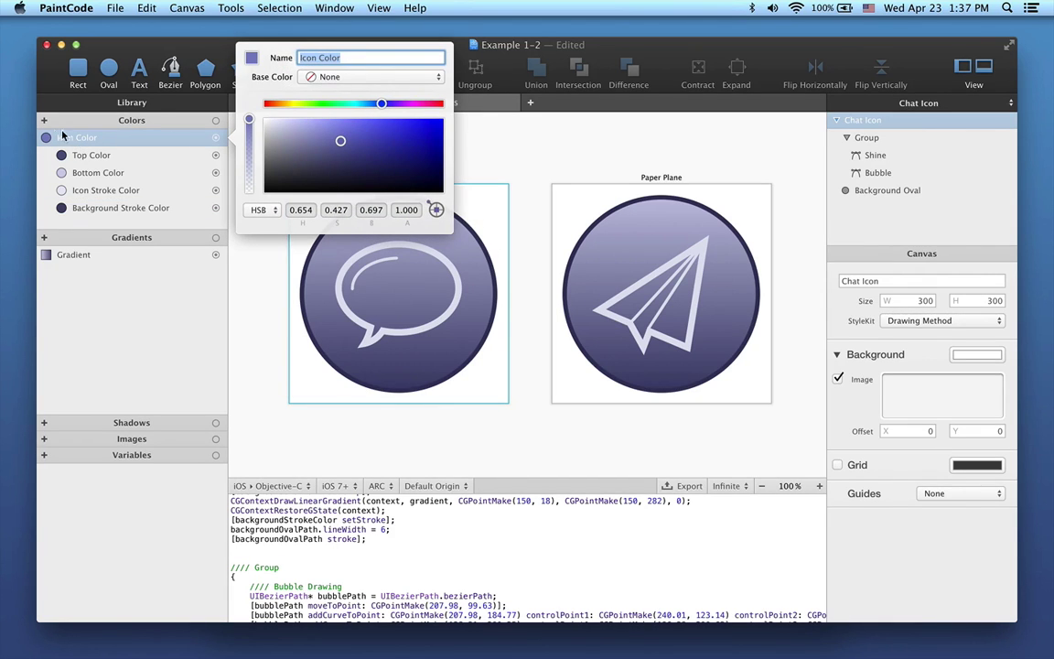